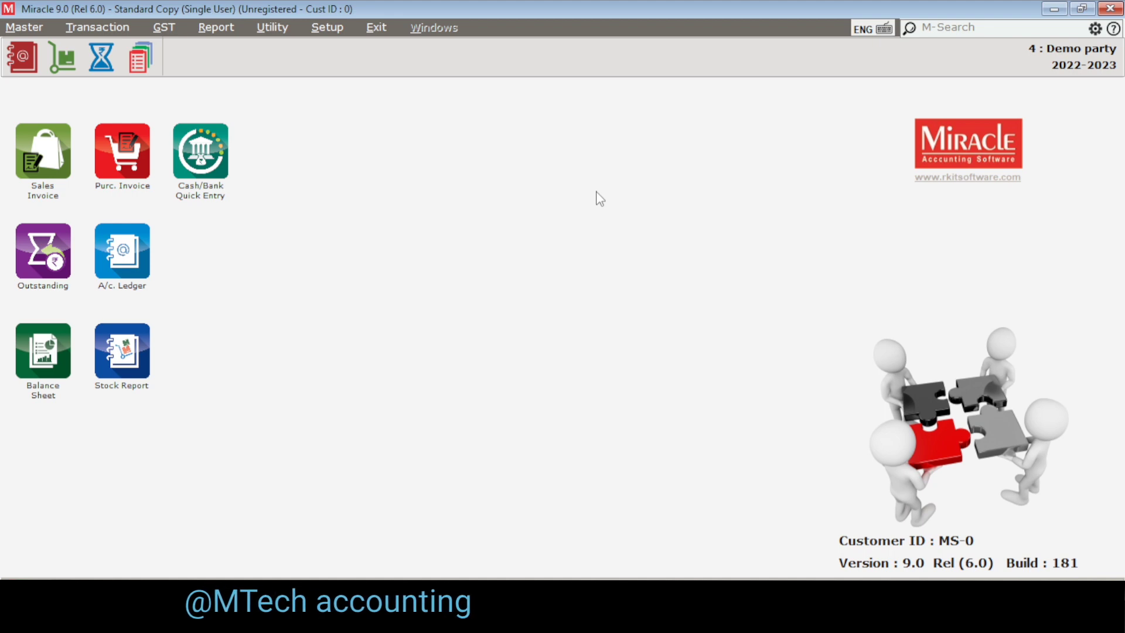
Open the expense details of the sales setup, continuing past the backup confirmation
key(alt+s)
key(Down)
key(Down)
key(Down)
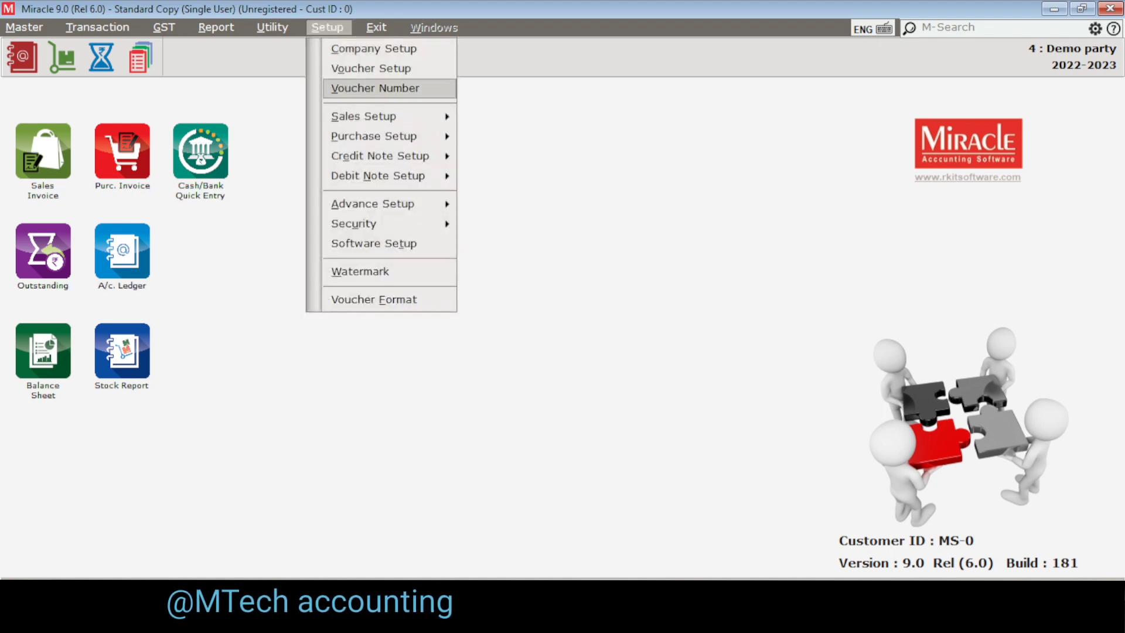
key(Right)
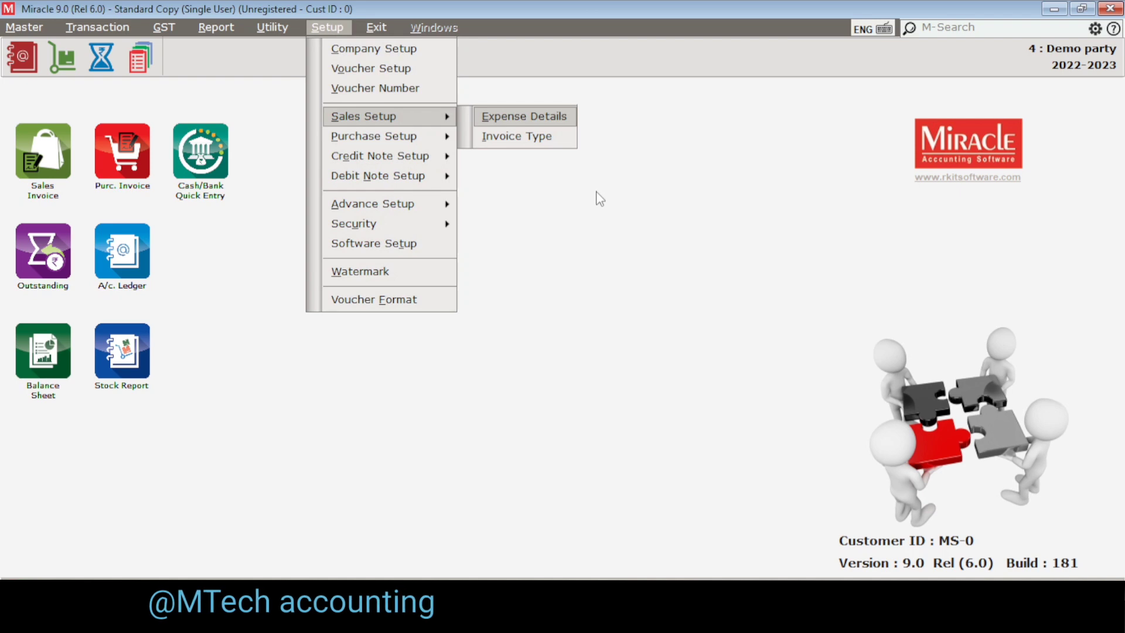
key(Return)
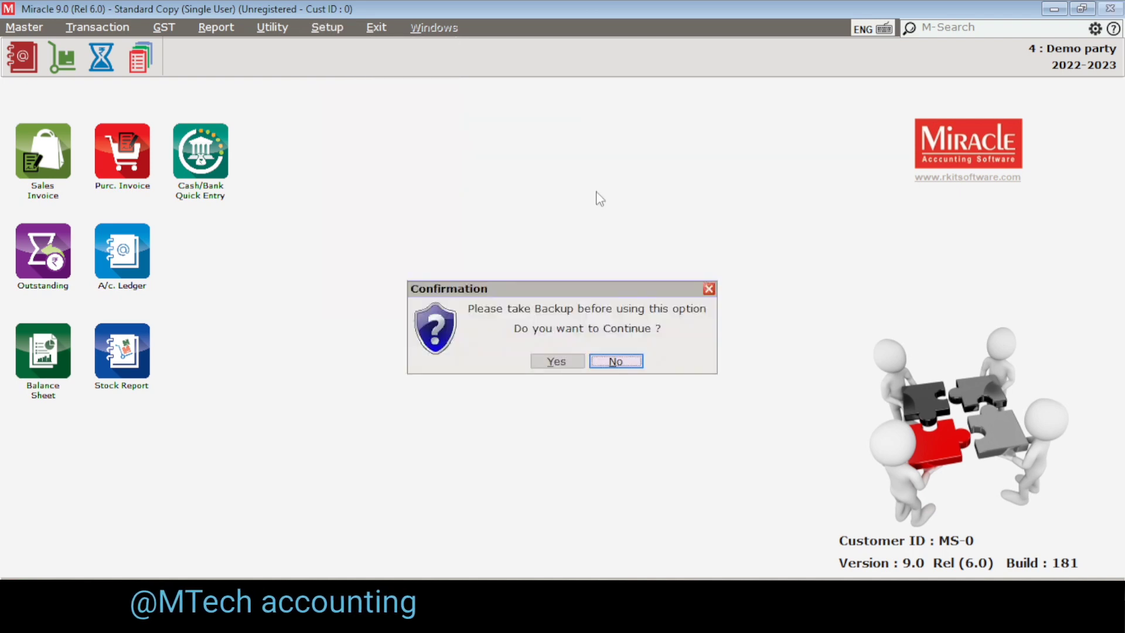
key(Return)
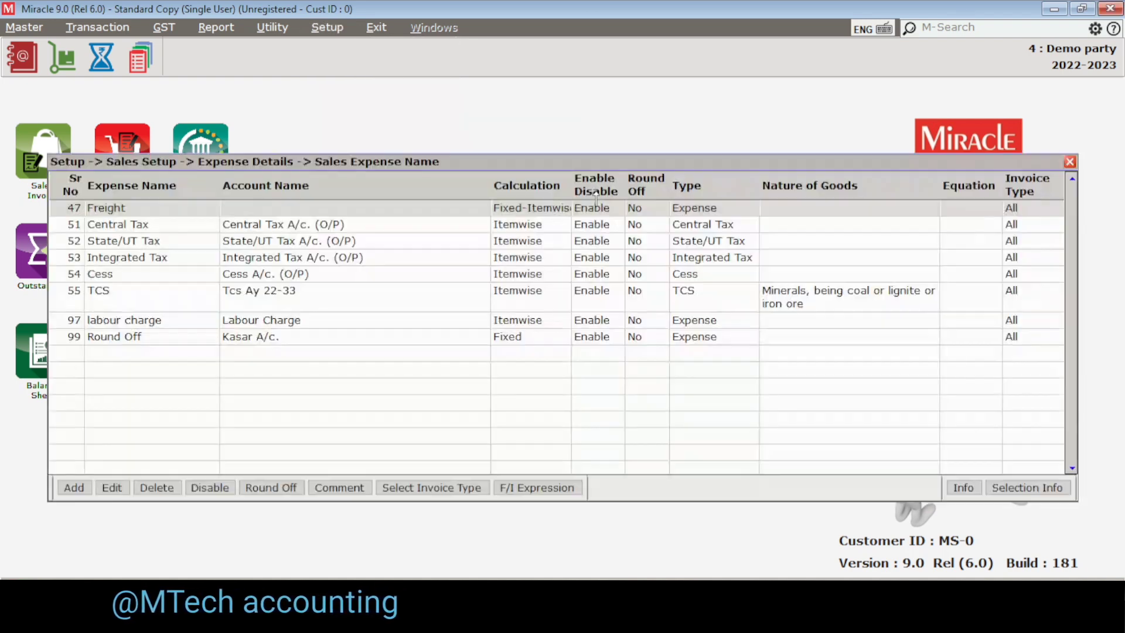
Add a new sales expense named commi with type Expense and account effect Yes
click(66, 489)
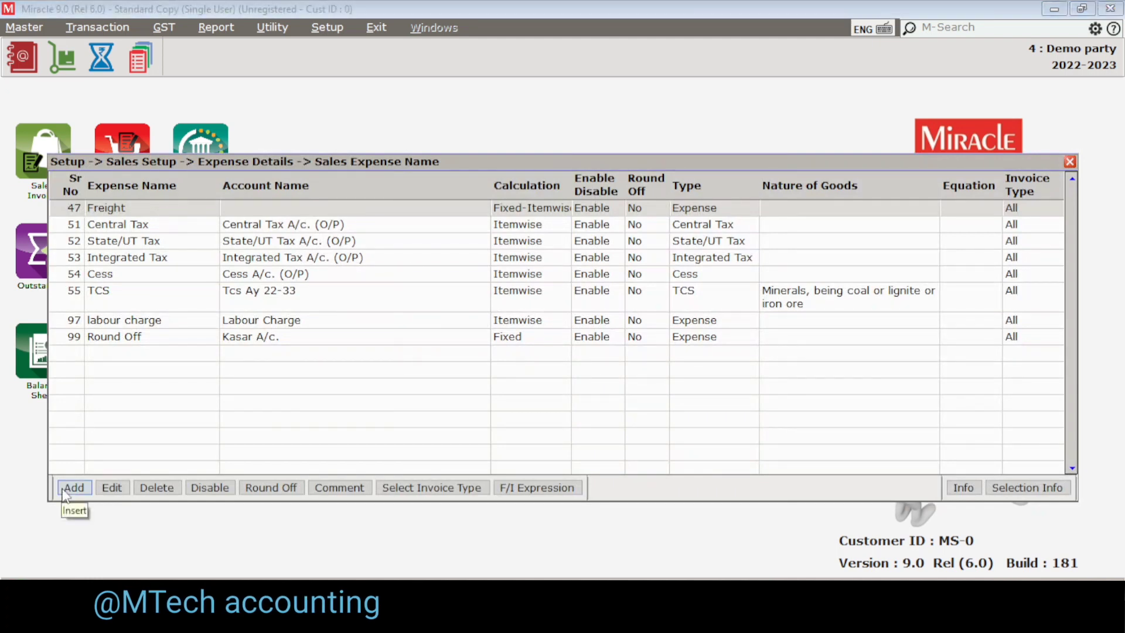
click(66, 489)
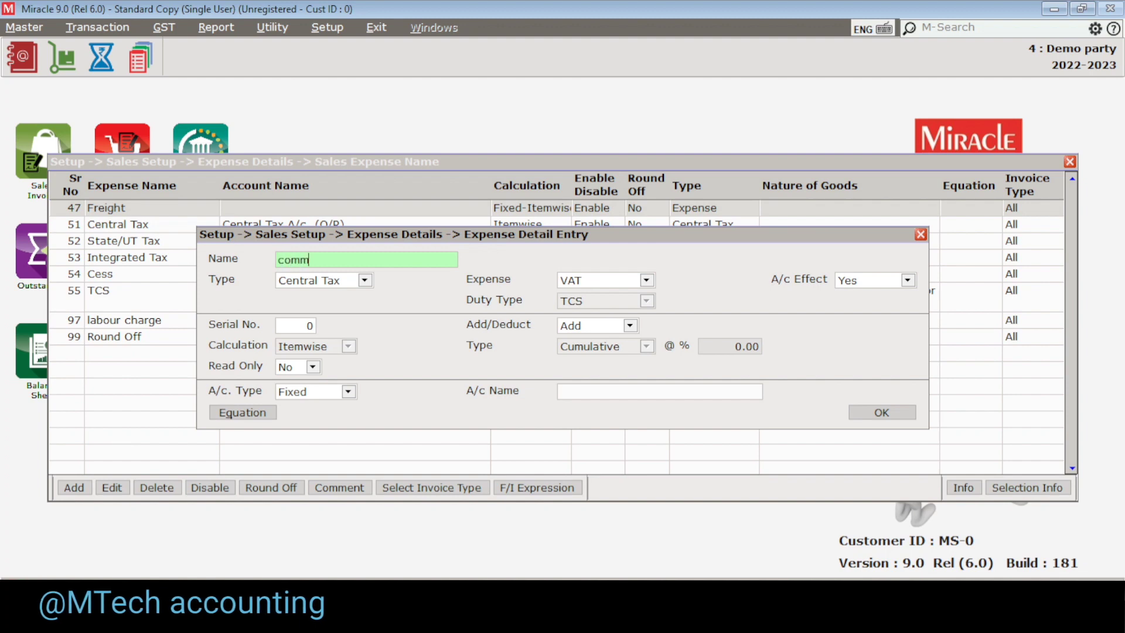
key(Return)
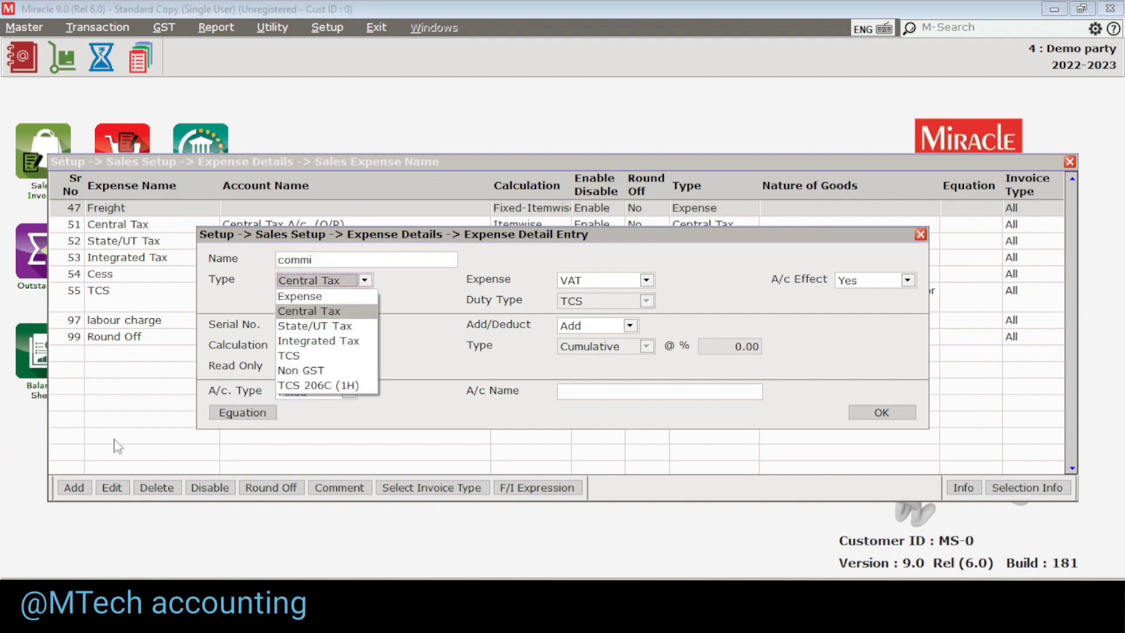
key(Up)
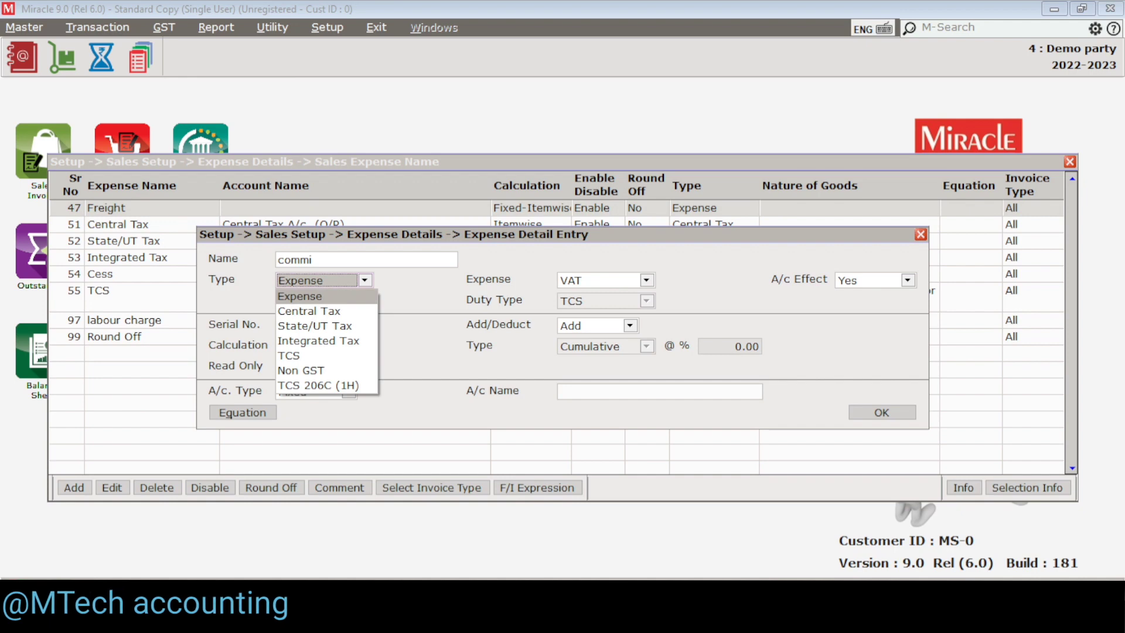
key(Return)
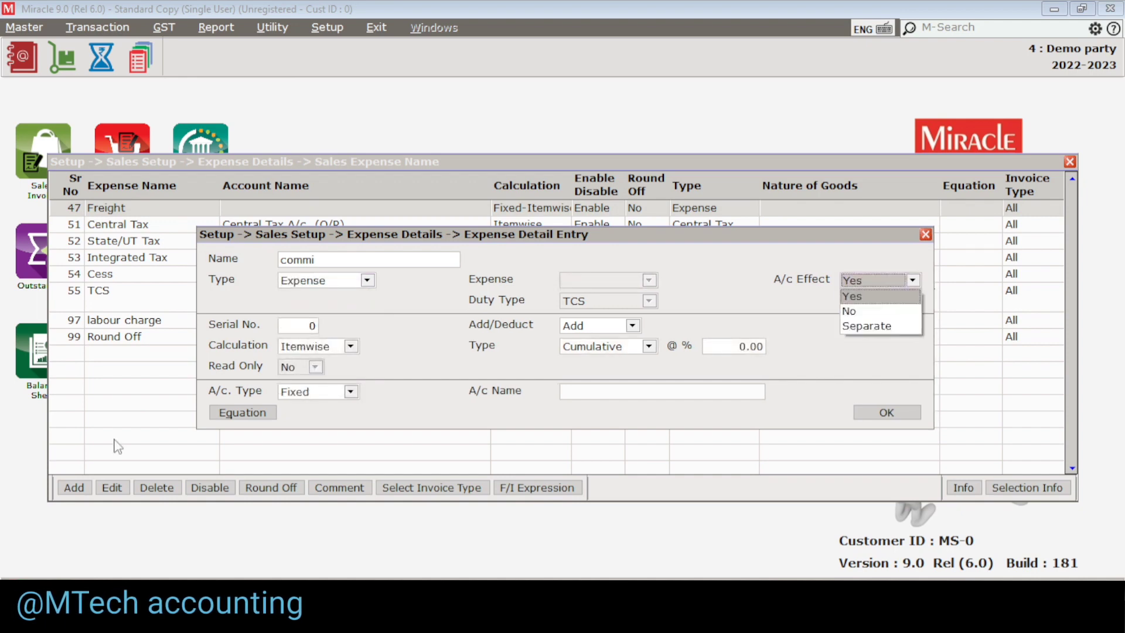
key(Return)
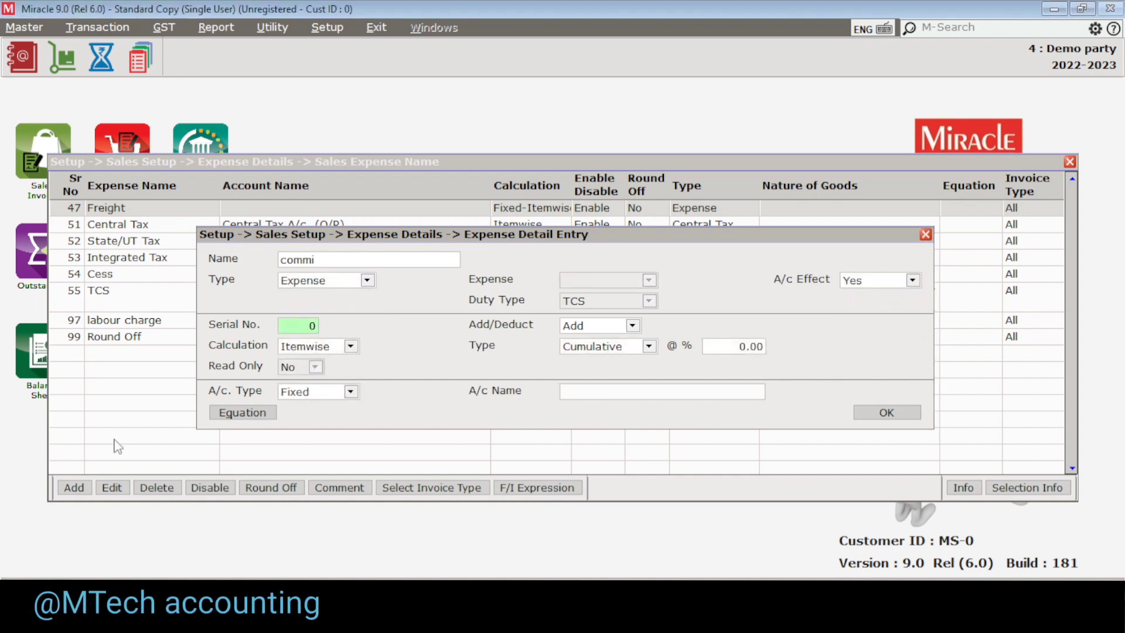
Give the commi expense serial number 3, Add, Itemwise calculation and Percentage type at 2%
key(Return)
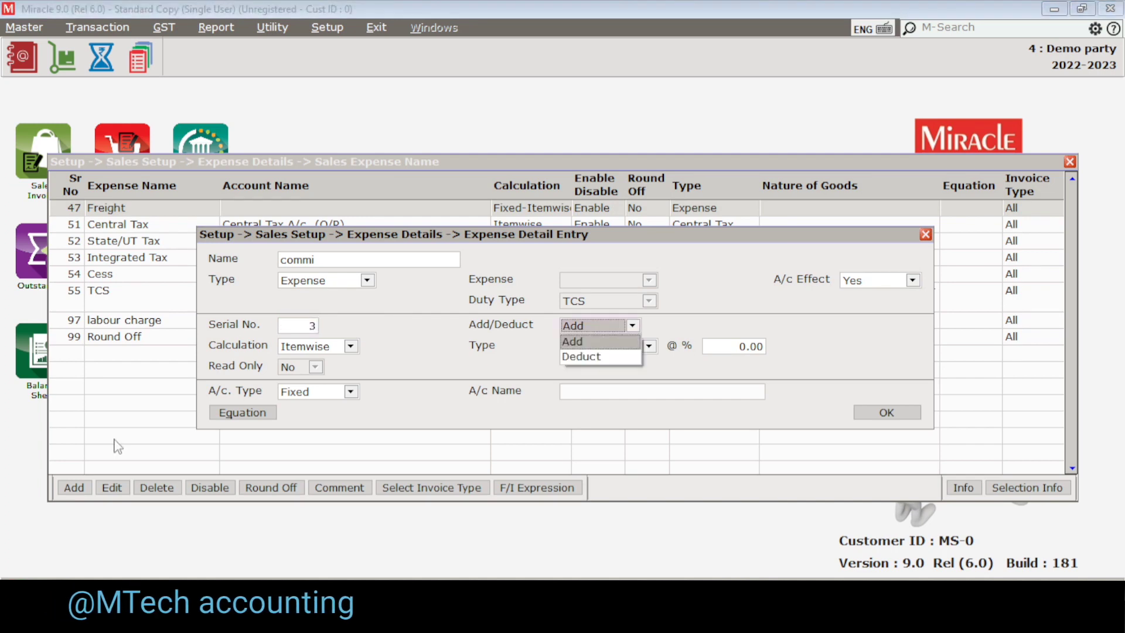
key(Return)
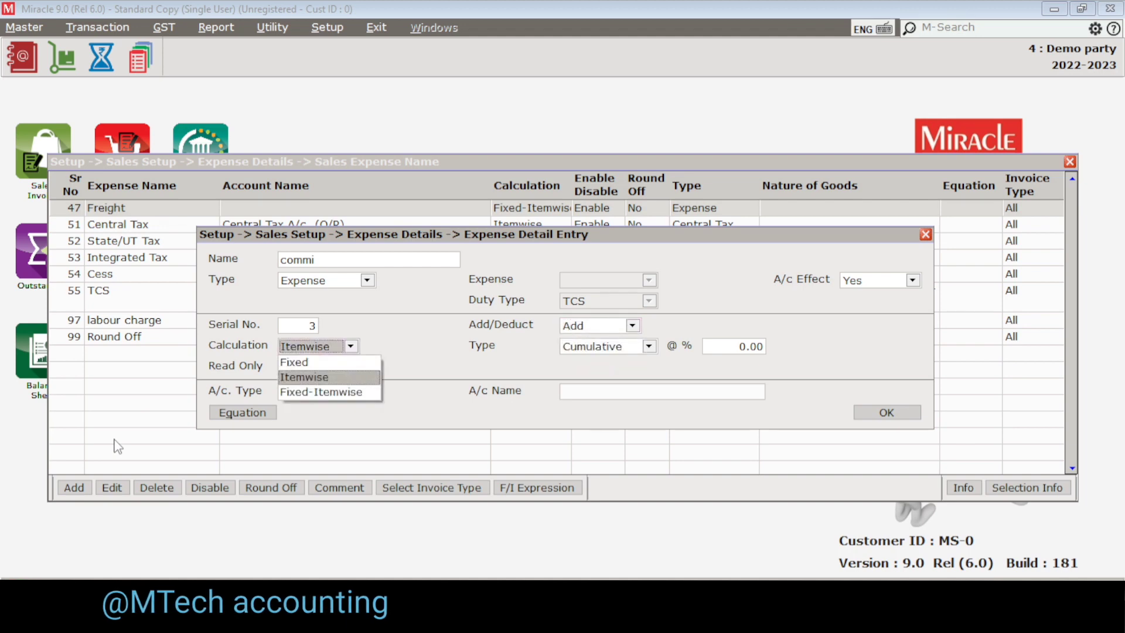
key(Return)
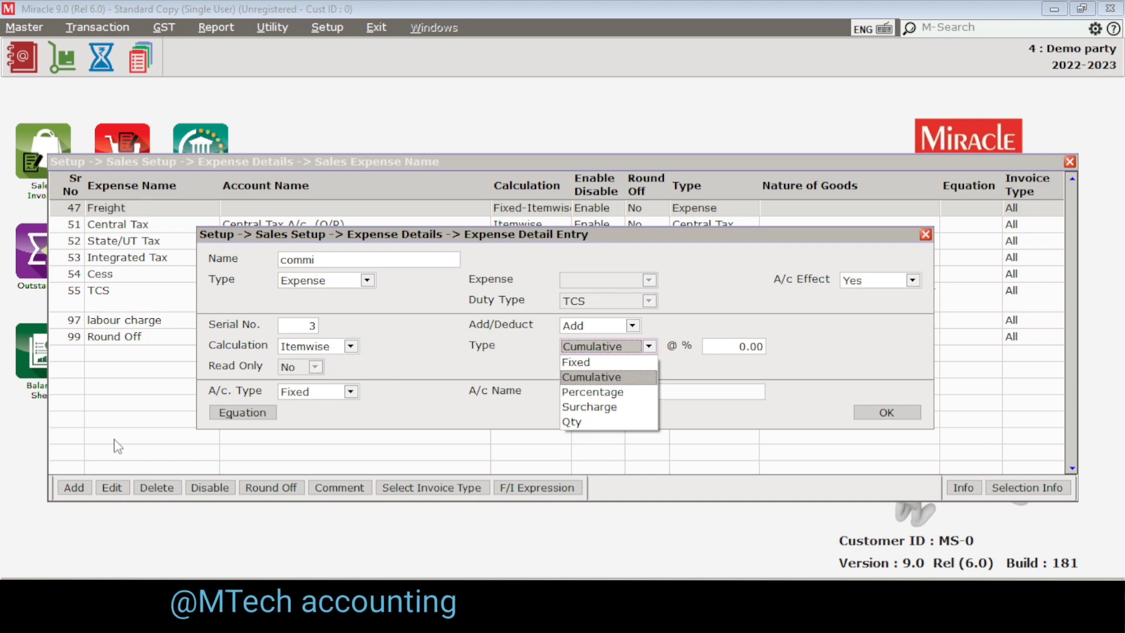
key(Down)
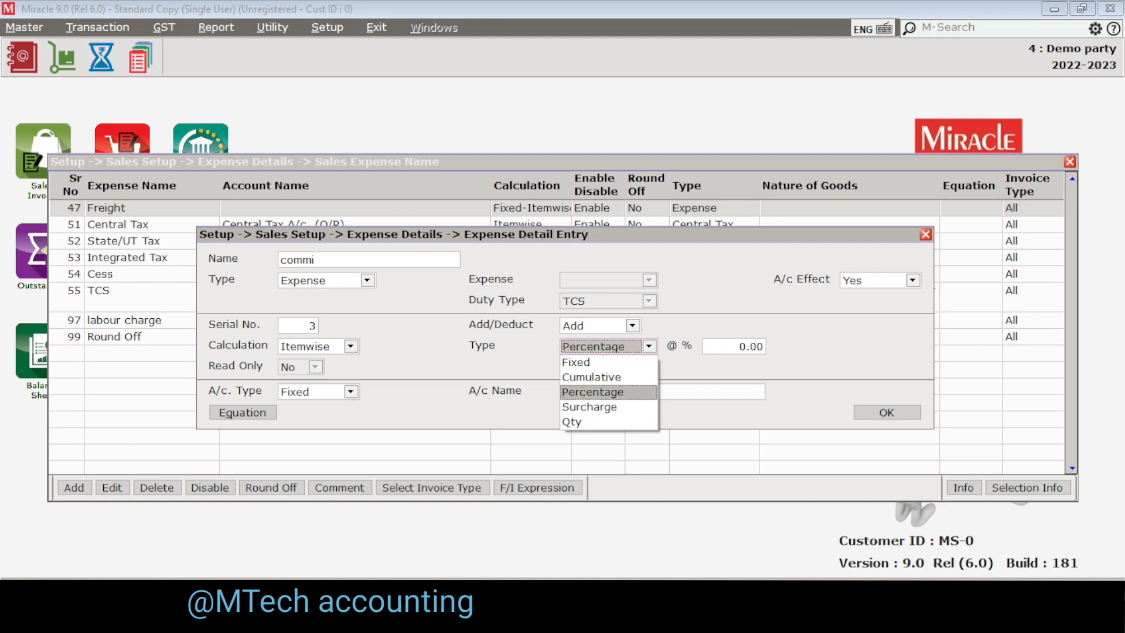
key(Return)
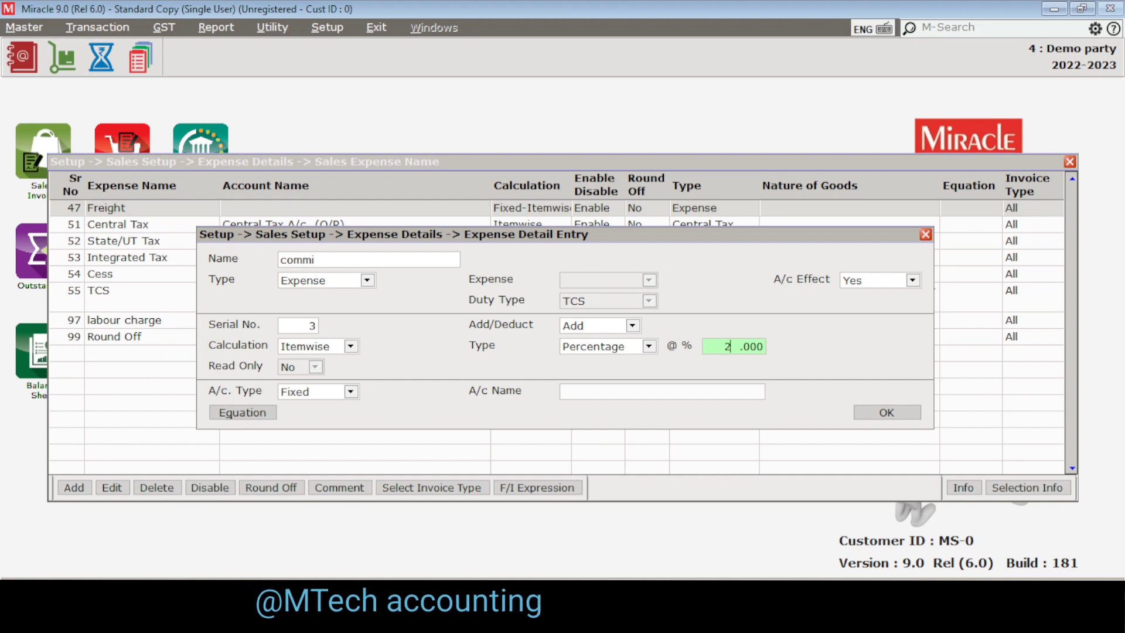
key(alt+Down)
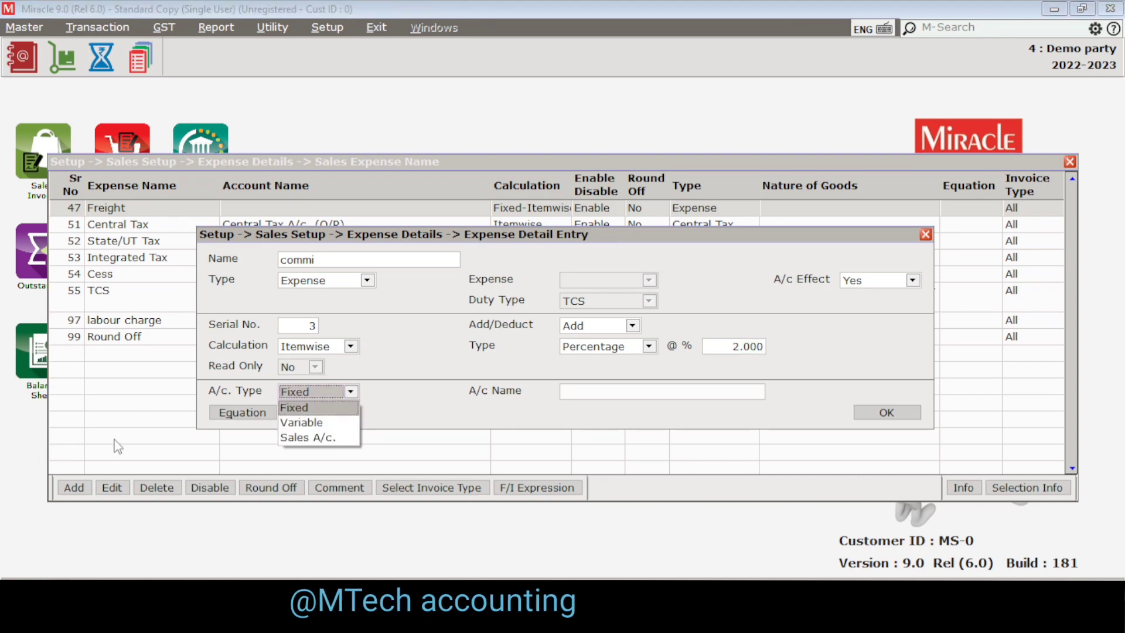
Keep the account type Fixed and create the account Commistion Dr in the Expenses (Direct) group for the commi expense
key(Return)
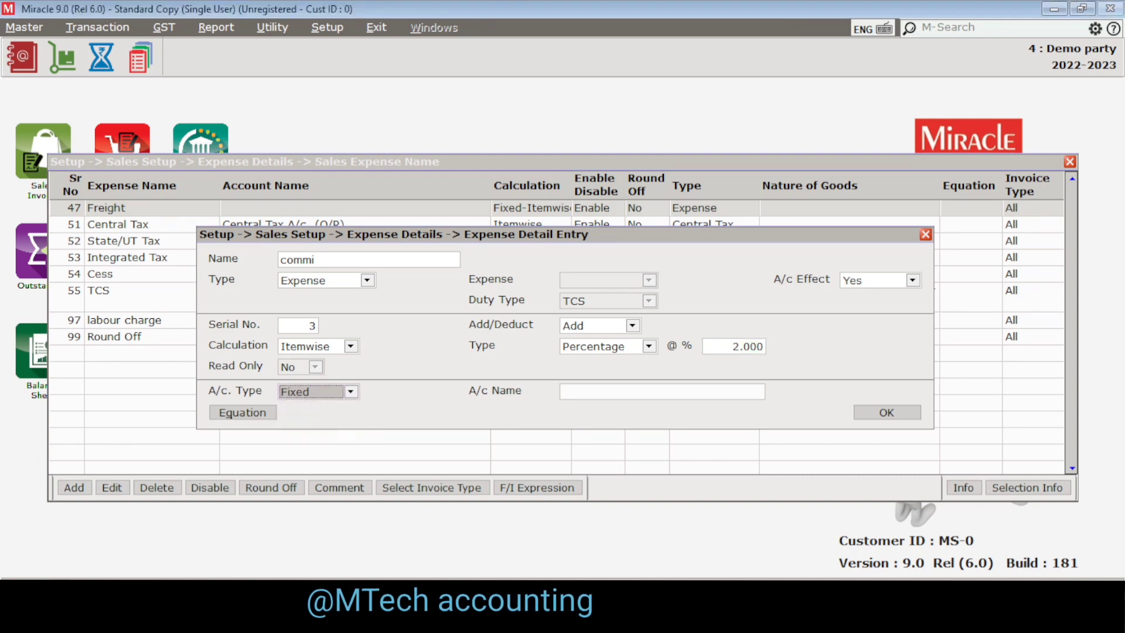
key(Return)
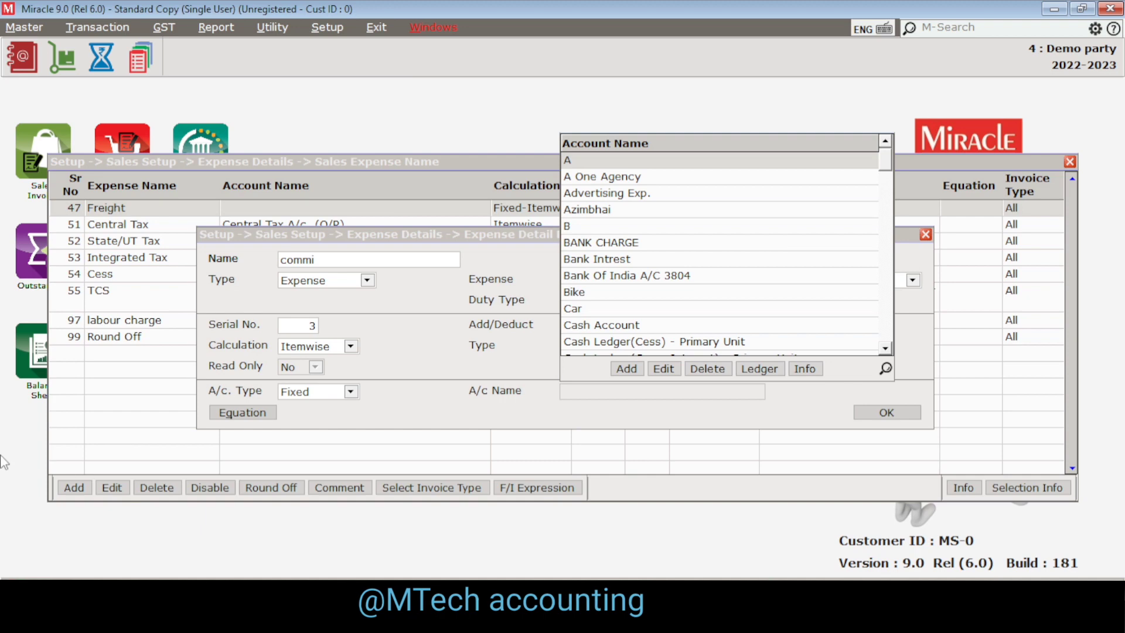
click(624, 369)
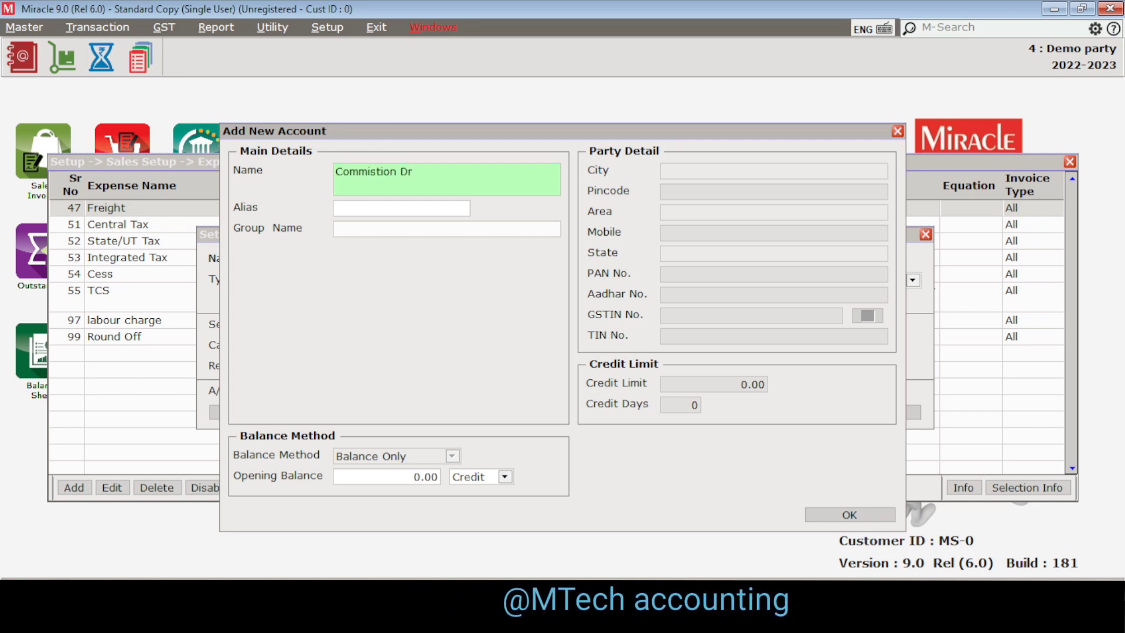
key(Return)
key(Return)
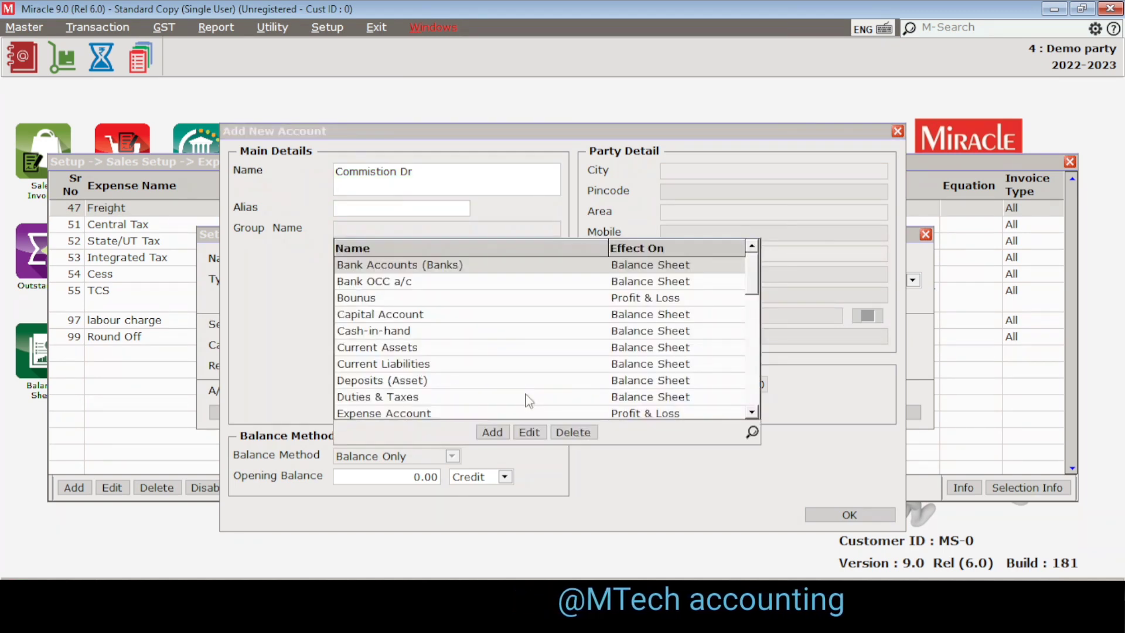
text(ex)
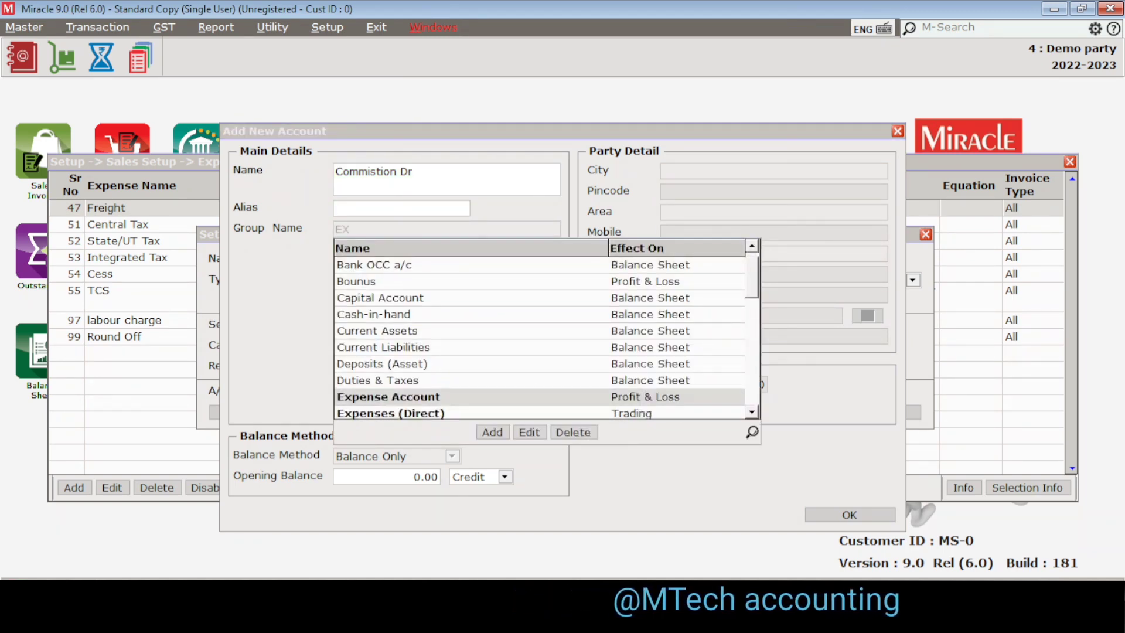
key(Down)
key(Return)
key(Return)
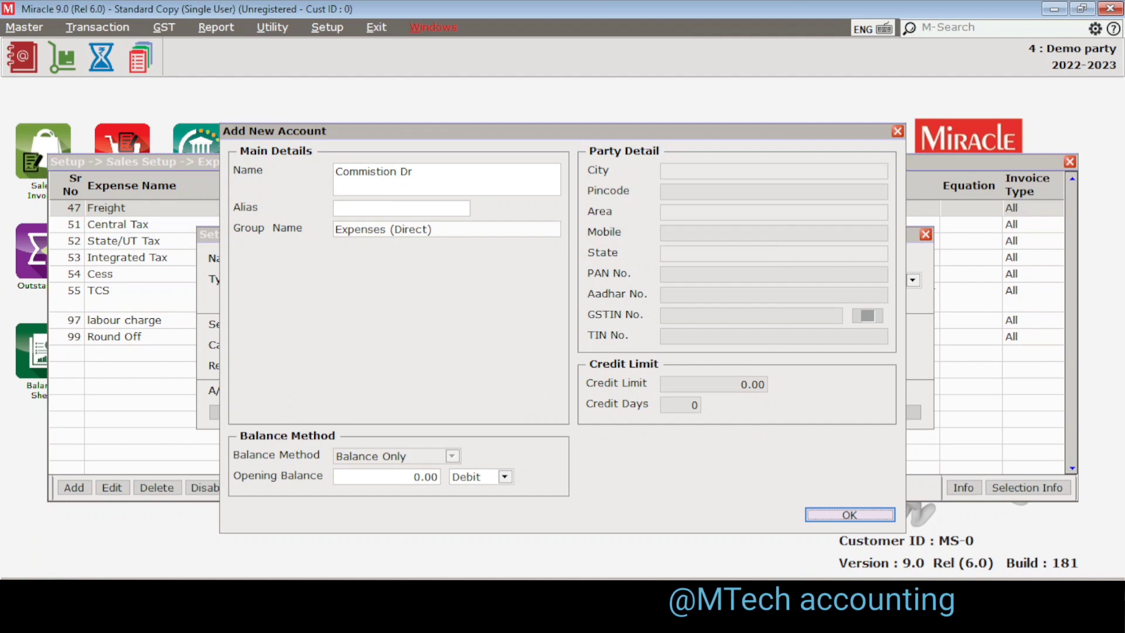
key(Return)
key(Return)
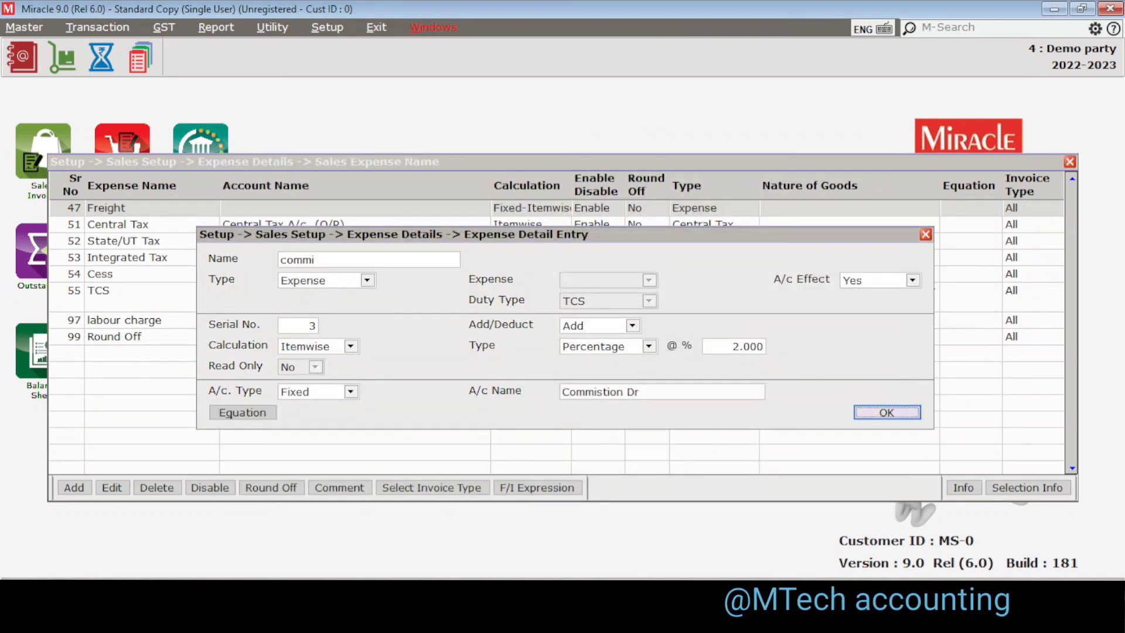
Save the commi expense entry and close the sales expense list
key(Return)
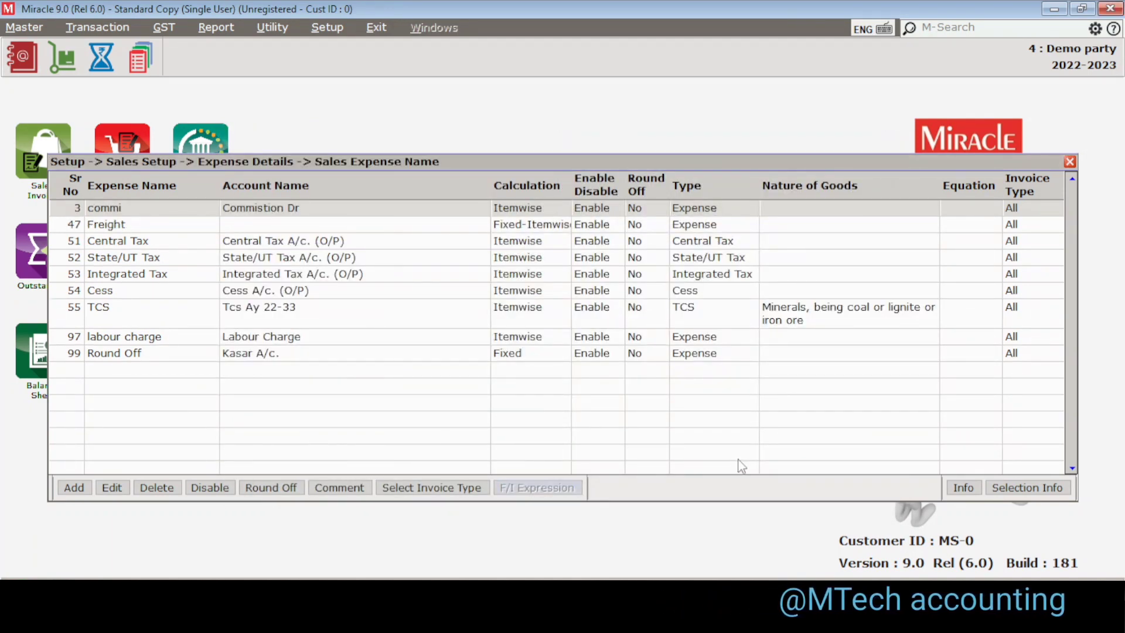
key(Escape)
key(Return)
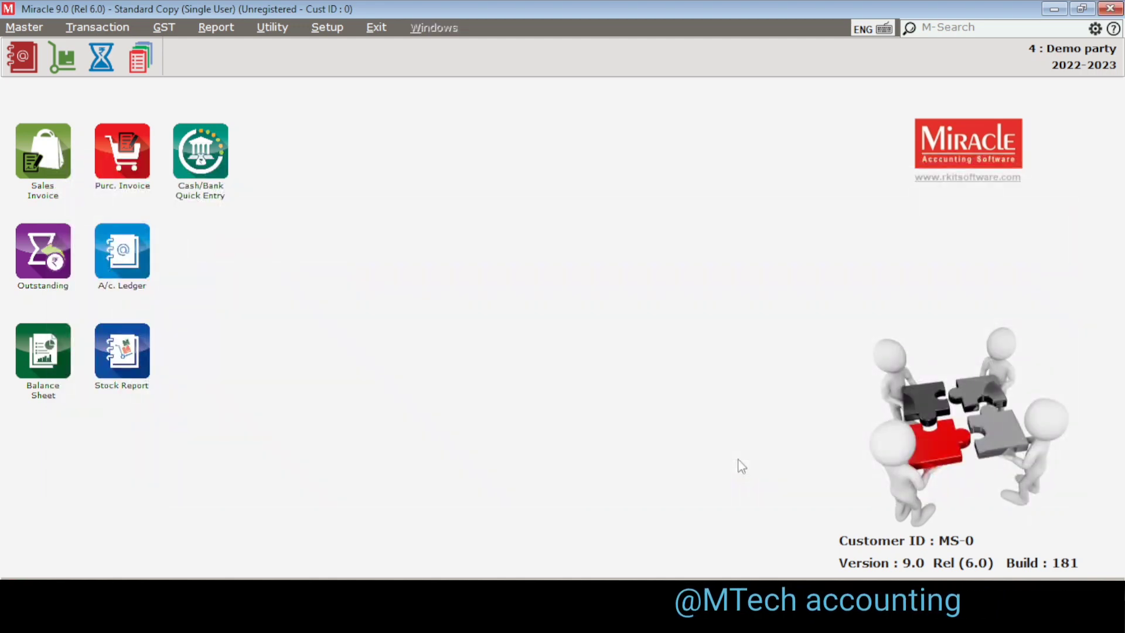
Open the Itemwise Expense master for products
key(alt+m)
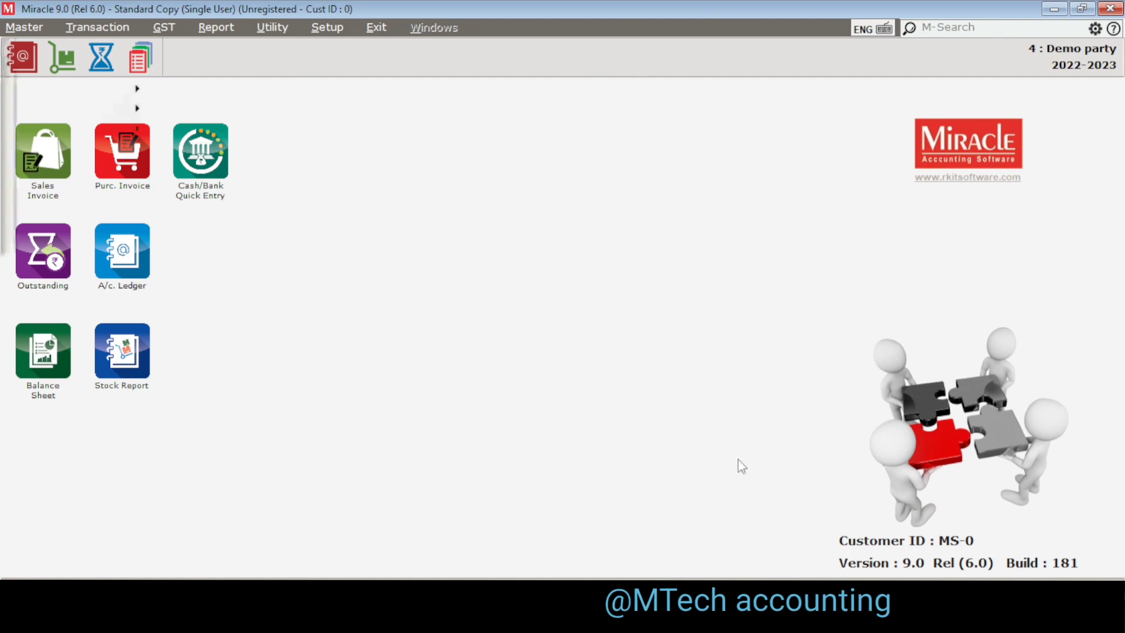
key(Down)
key(Down)
key(Down)
key(Down)
key(Down)
key(Down)
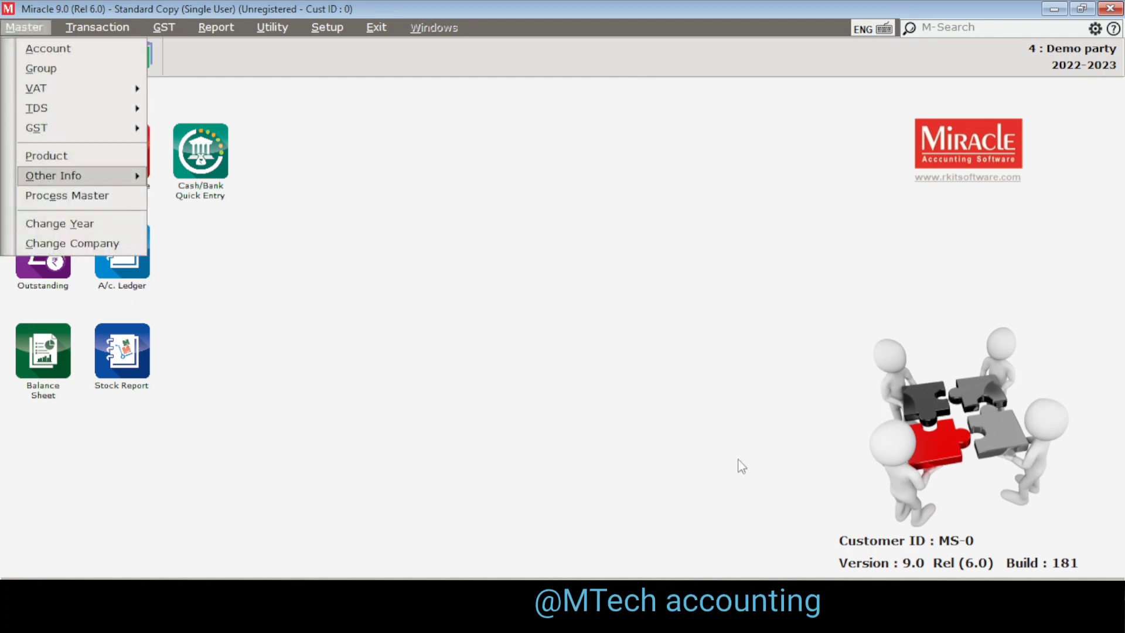
key(Right)
key(Down)
key(Return)
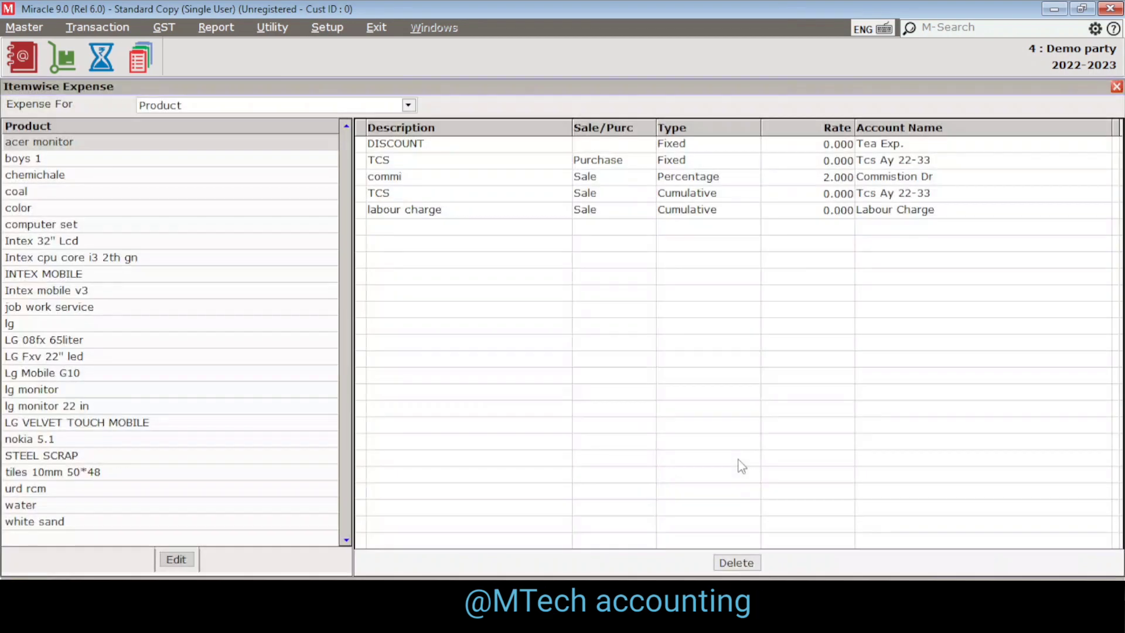
For the product acer monitor, set the DISCOUNT expense to type Percentage with a rate of 2
key(Down)
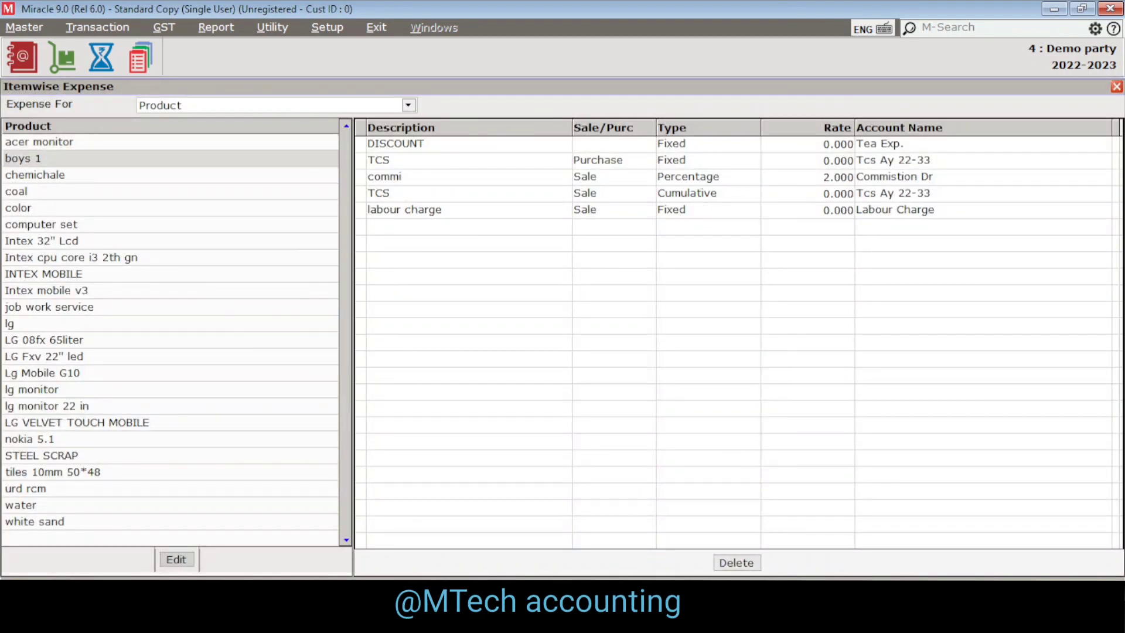
key(Up)
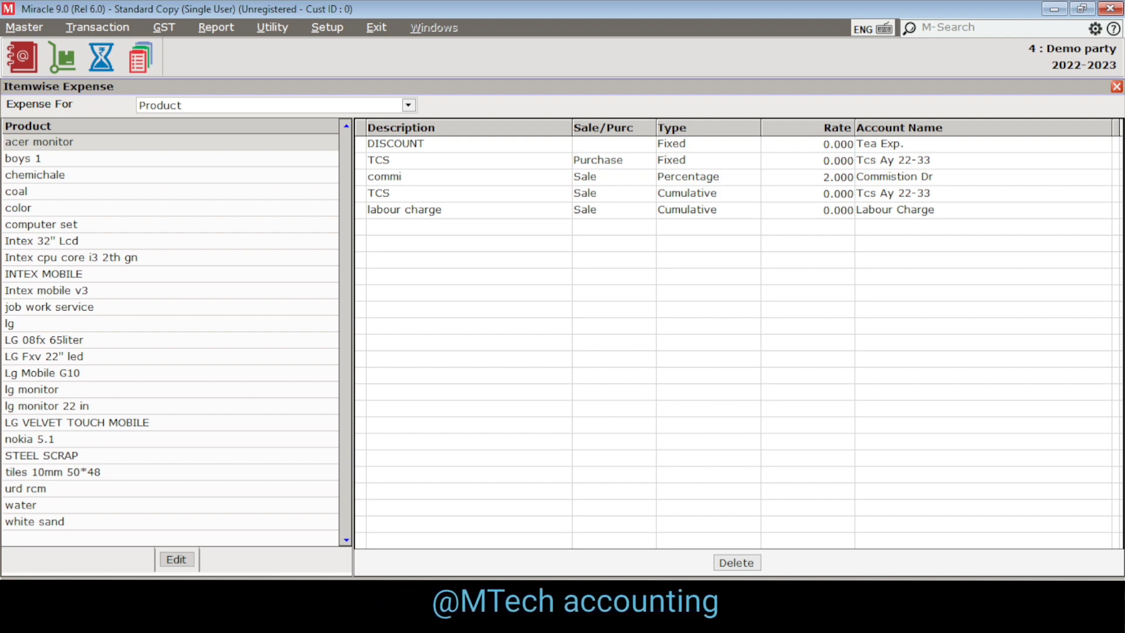
click(739, 460)
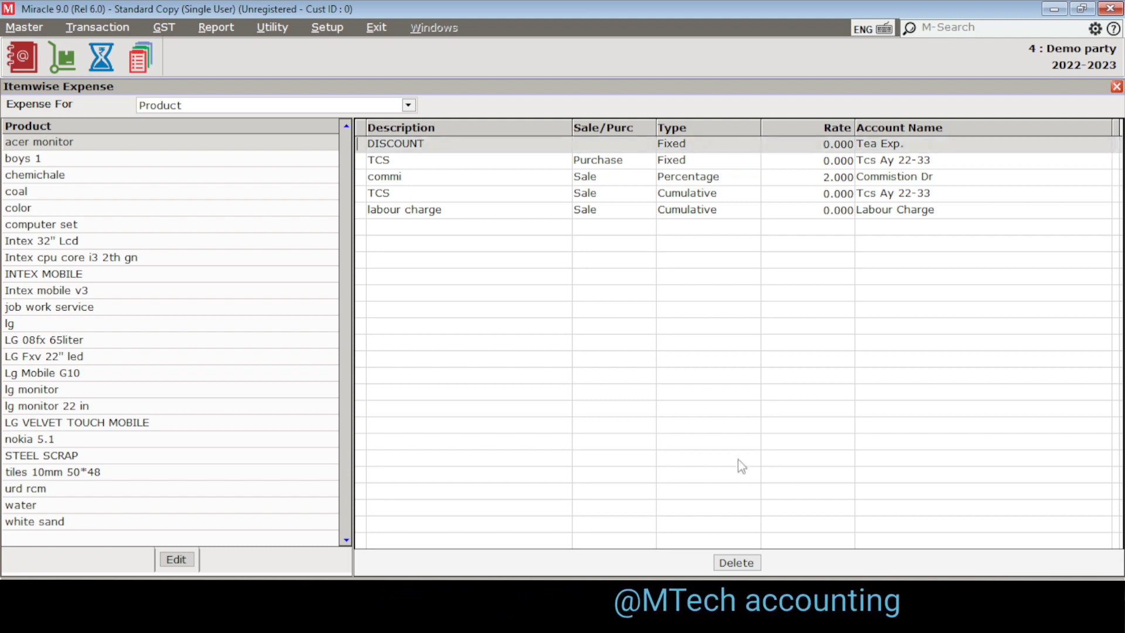
key(Return)
key(Return)
key(Up)
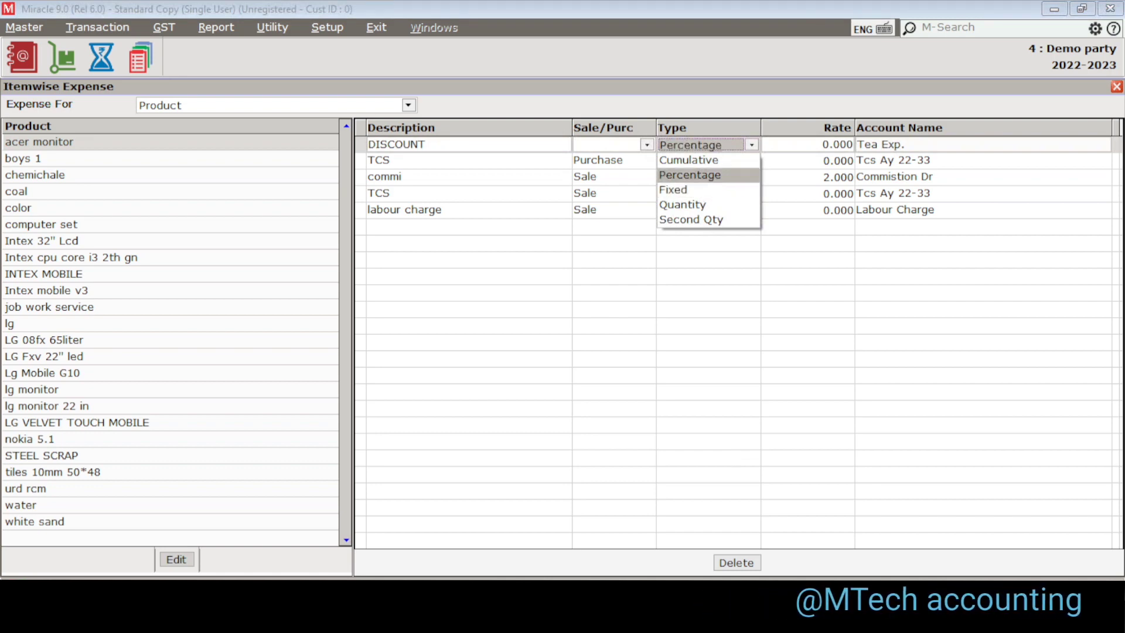
key(Return)
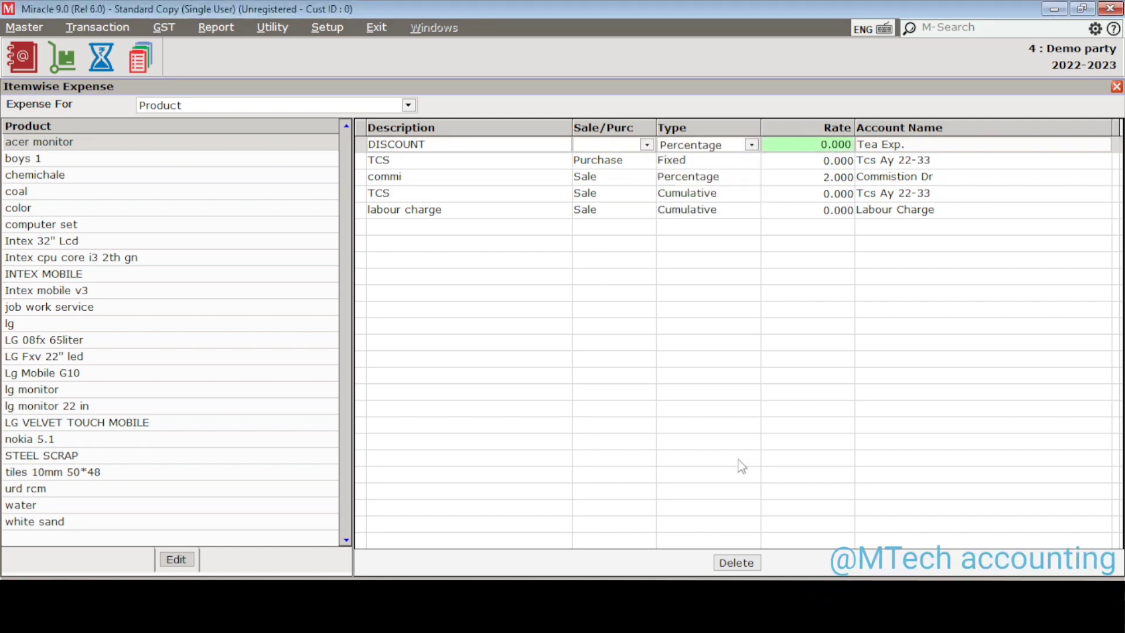
text(2)
key(Return)
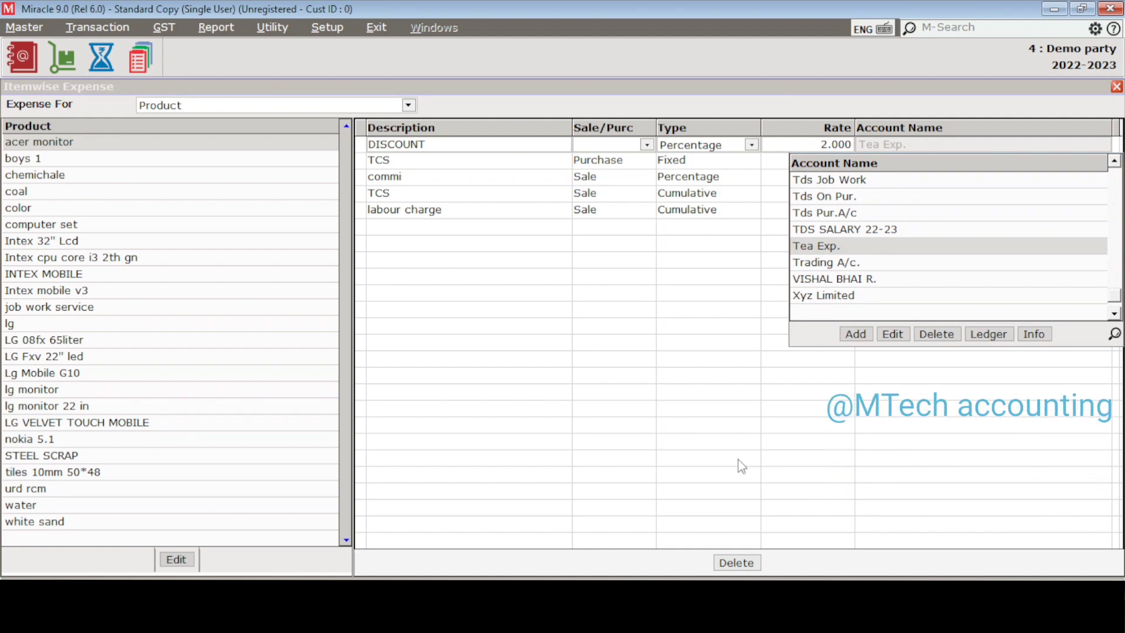
Look through the account list around the entries starting with D for an account to use with the DISCOUNT expense
text(D)
key(Down)
key(Down)
key(Down)
key(Down)
key(Down)
key(Down)
key(Down)
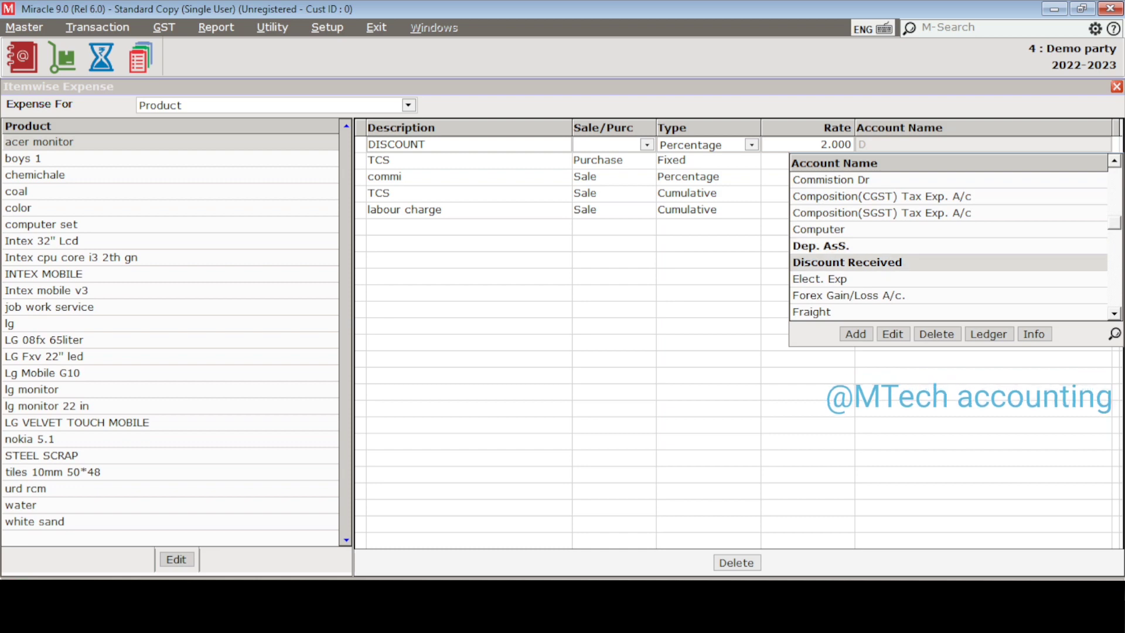
key(Up)
key(Up)
key(Up)
key(Up)
key(Up)
key(Up)
key(Up)
key(Up)
key(Up)
key(Up)
key(Up)
key(Up)
key(Up)
key(Up)
key(Up)
key(Up)
key(Up)
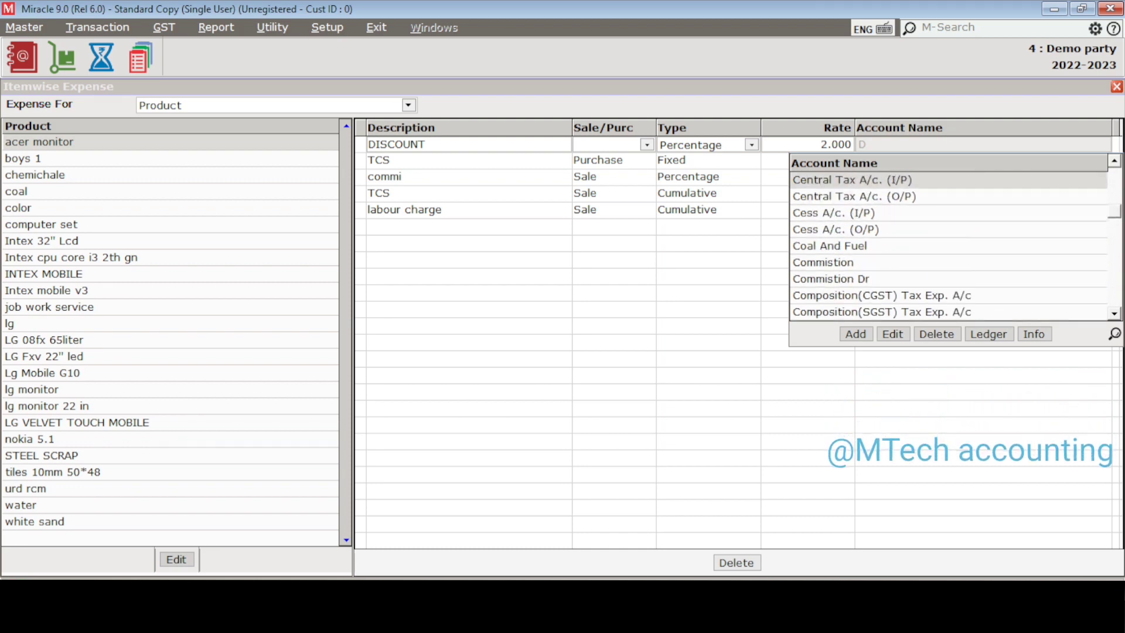
Assign the account Tea Exp. to acer monitor's DISCOUNT expense
key(BackSpace)
text(TEA)
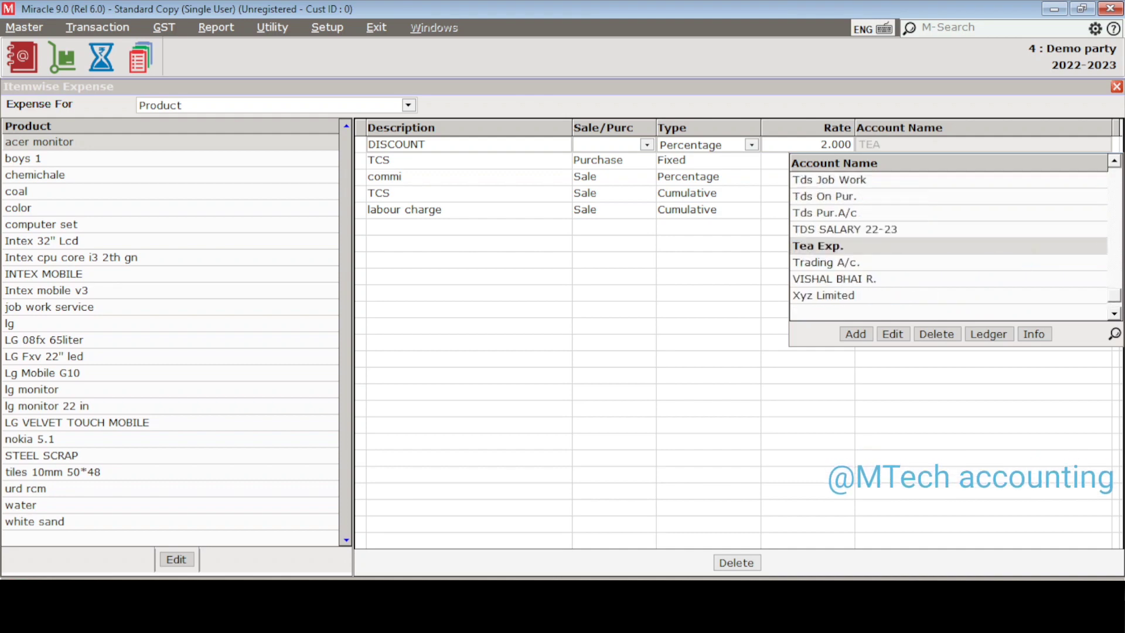
key(Return)
Change the type of acer monitor's labour charge sale expense to Quantity
key(Down)
key(Down)
key(Down)
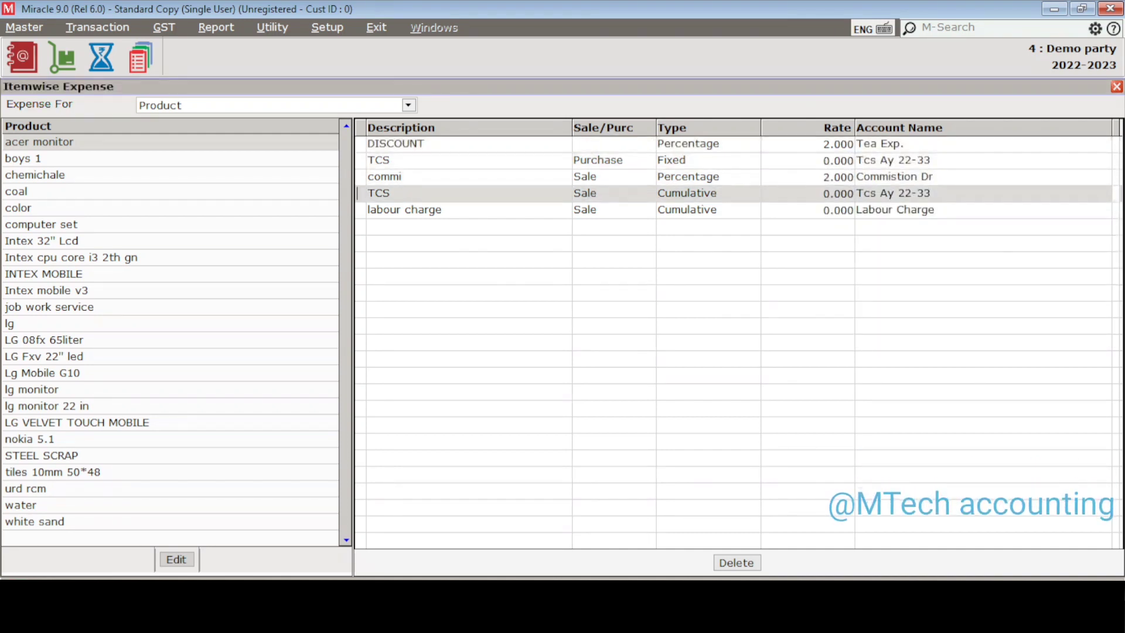
key(Return)
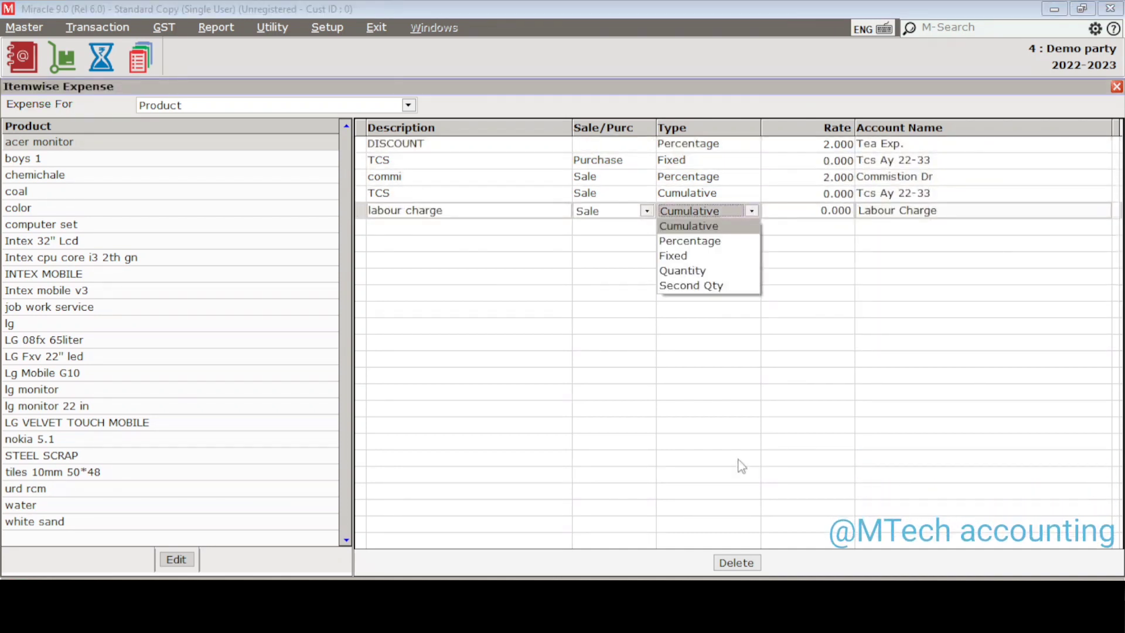
key(Down)
key(Up)
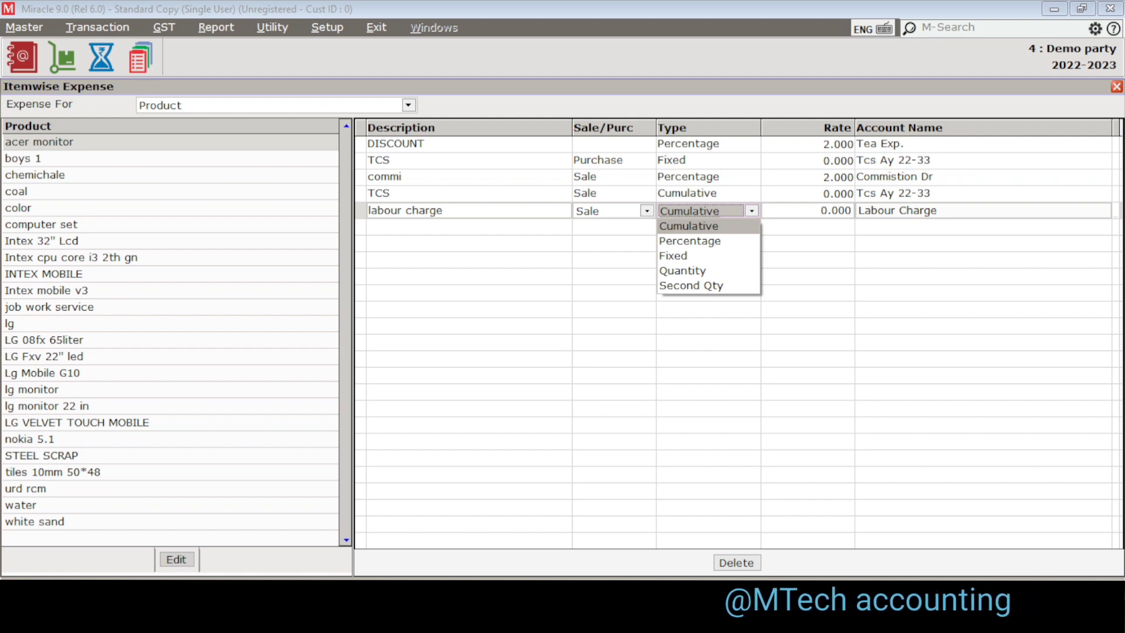
key(Down)
key(Down)
key(Down)
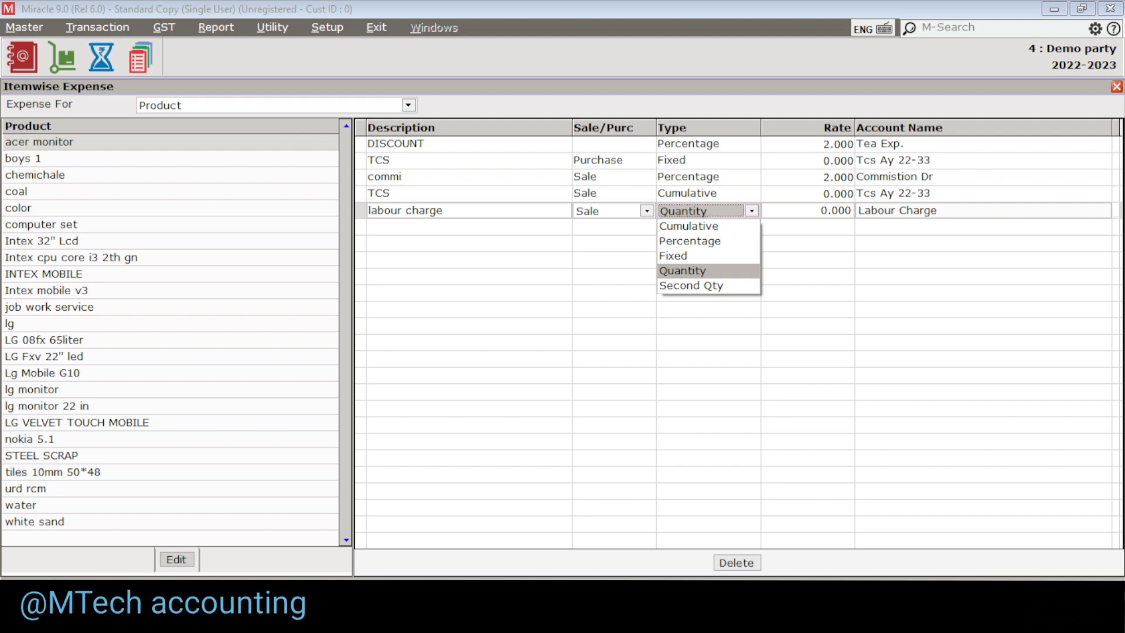
key(Return)
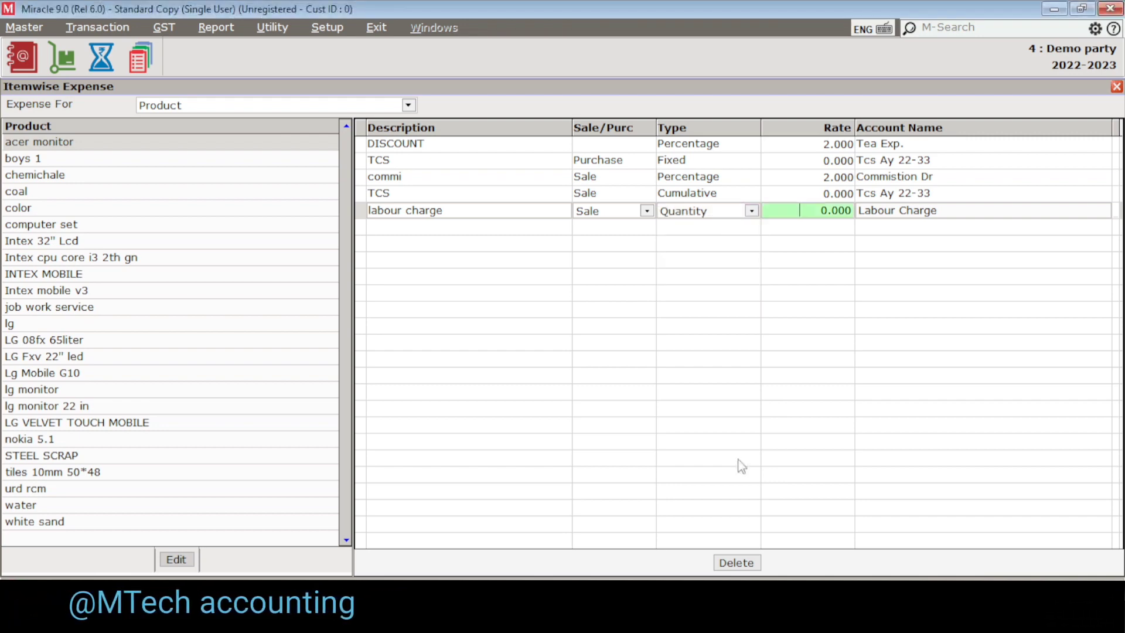
Set the labour charge rate to 10, keep the Labour Charge account, and close the Itemwise Expense master
text(10)
key(Return)
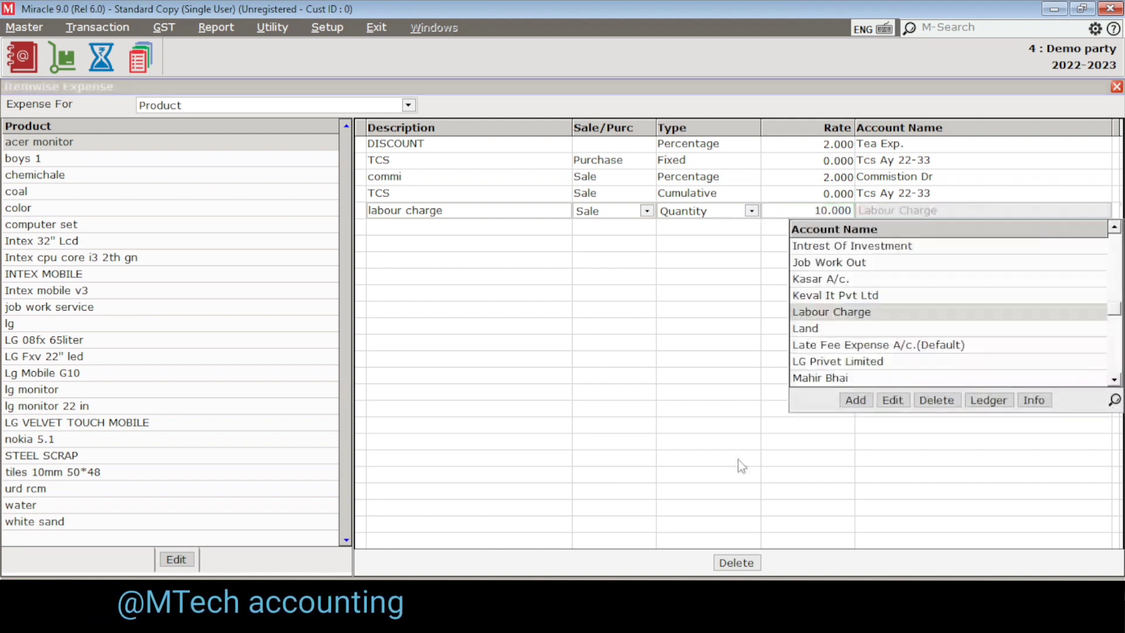
key(Return)
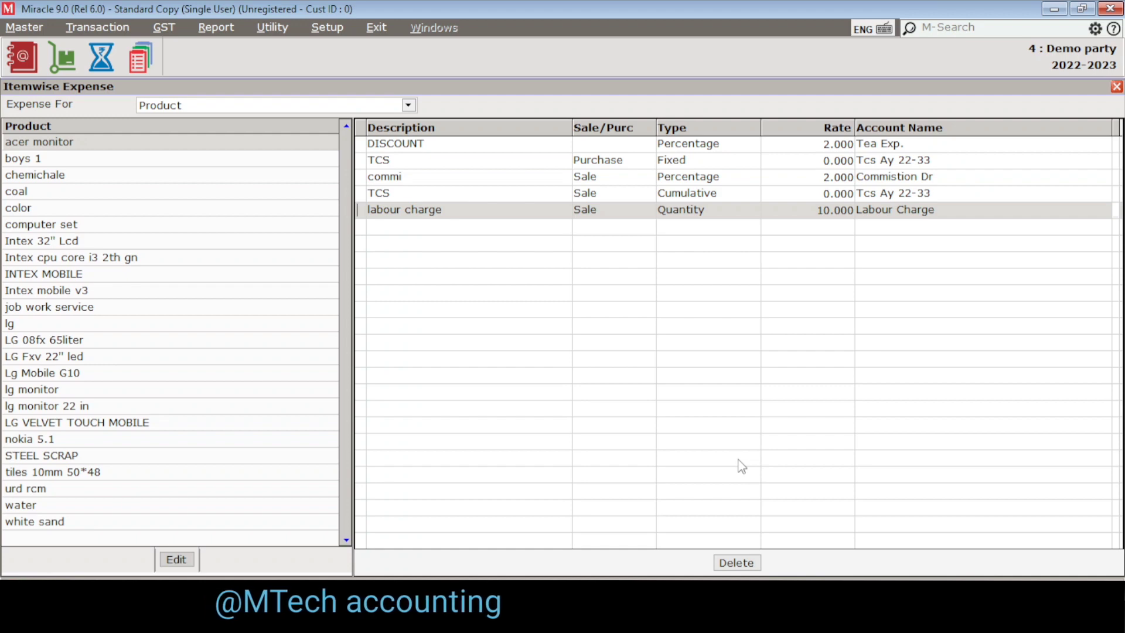
key(Escape)
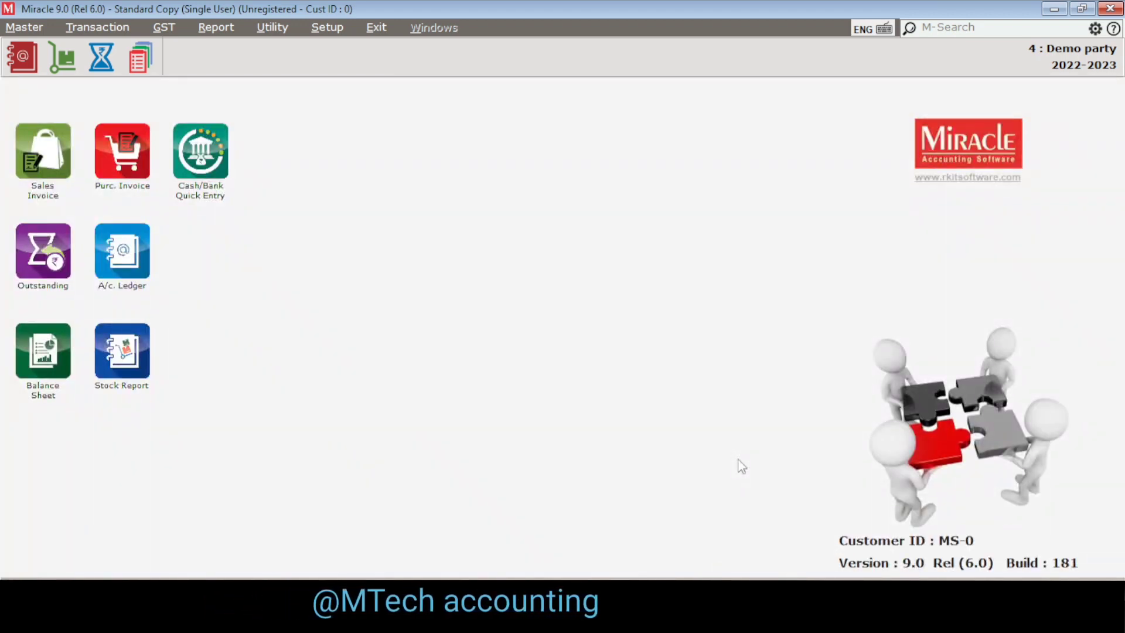
Open the sales invoice voucher list
key(alt+t)
key(s)
key(Escape)
key(Escape)
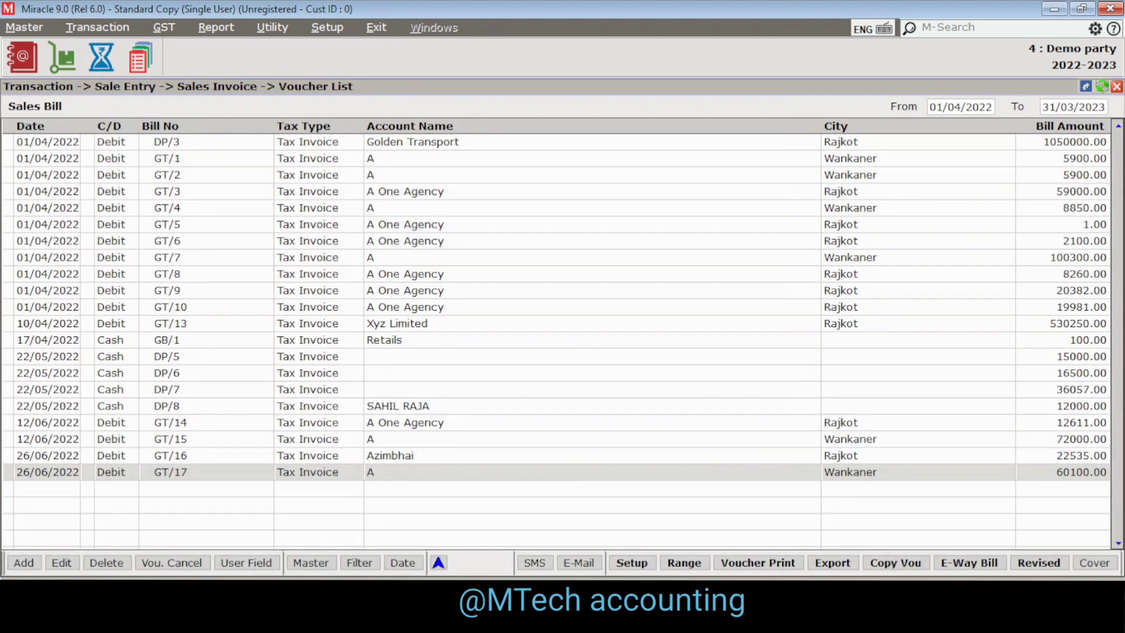
Add a new Debit sales bill for party A with invoice type GST, leaving the transport and vehicle fields blank
key(Insert)
key(Return)
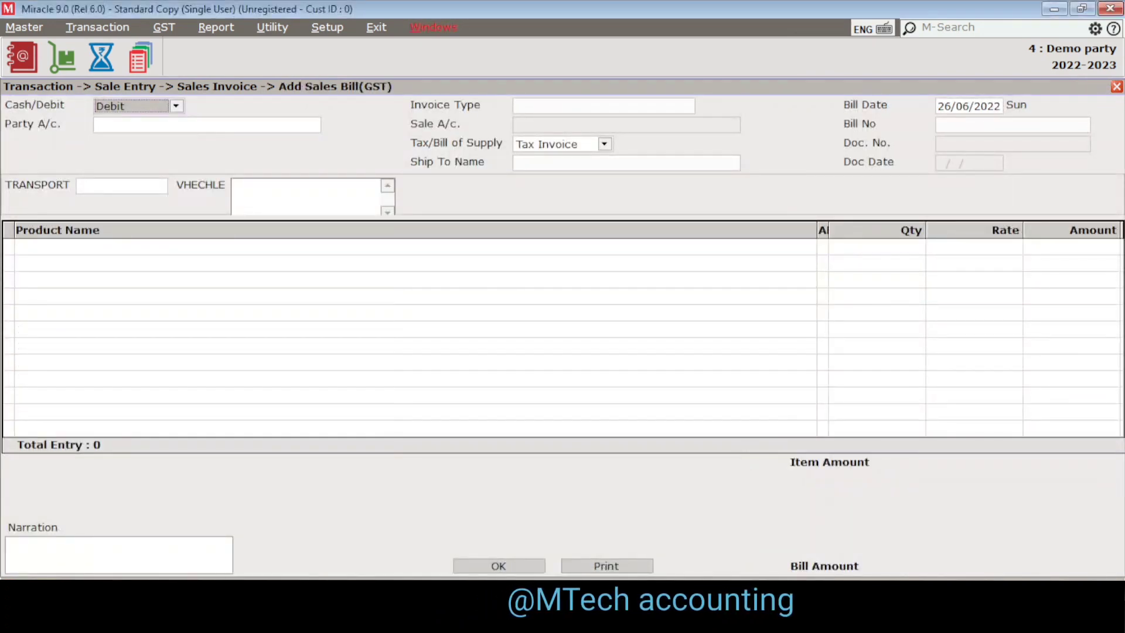
text(A)
key(Return)
key(Return)
key(Return)
key(Return)
key(Return)
key(Return)
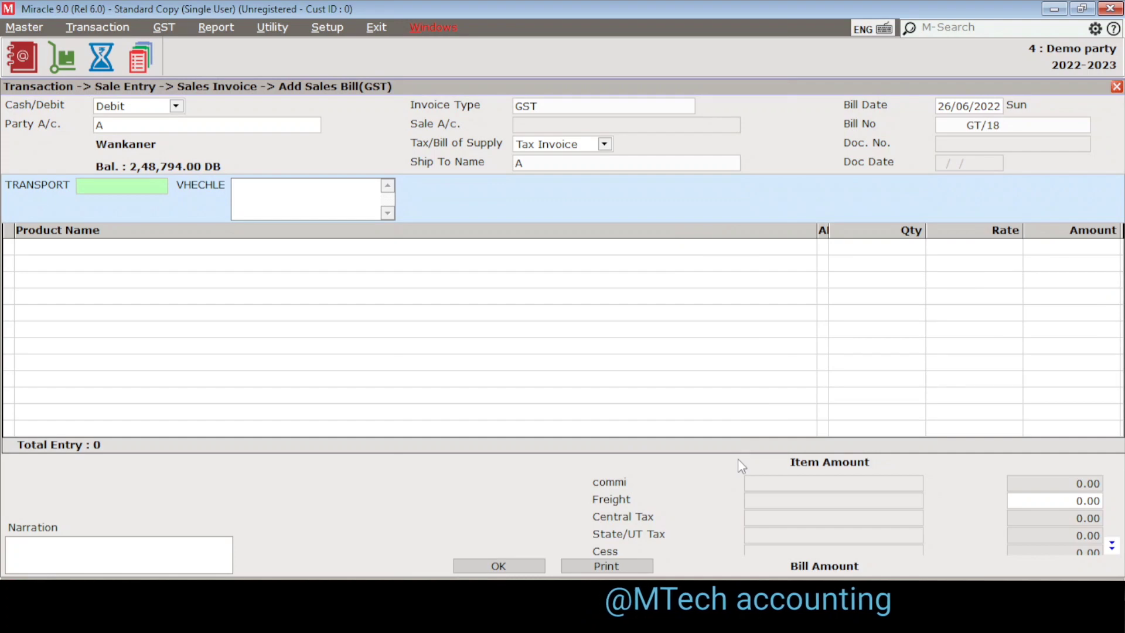
key(Return)
key(Return)
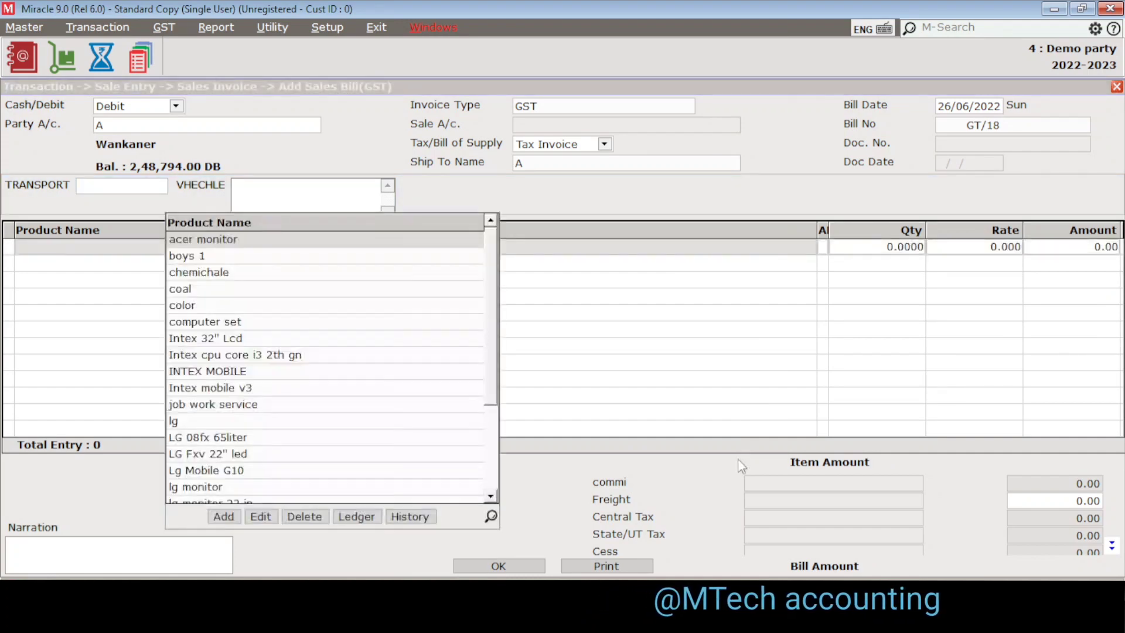
Enter the product acer monitor in the sales bill with a quantity of 4 at its default rate
key(Return)
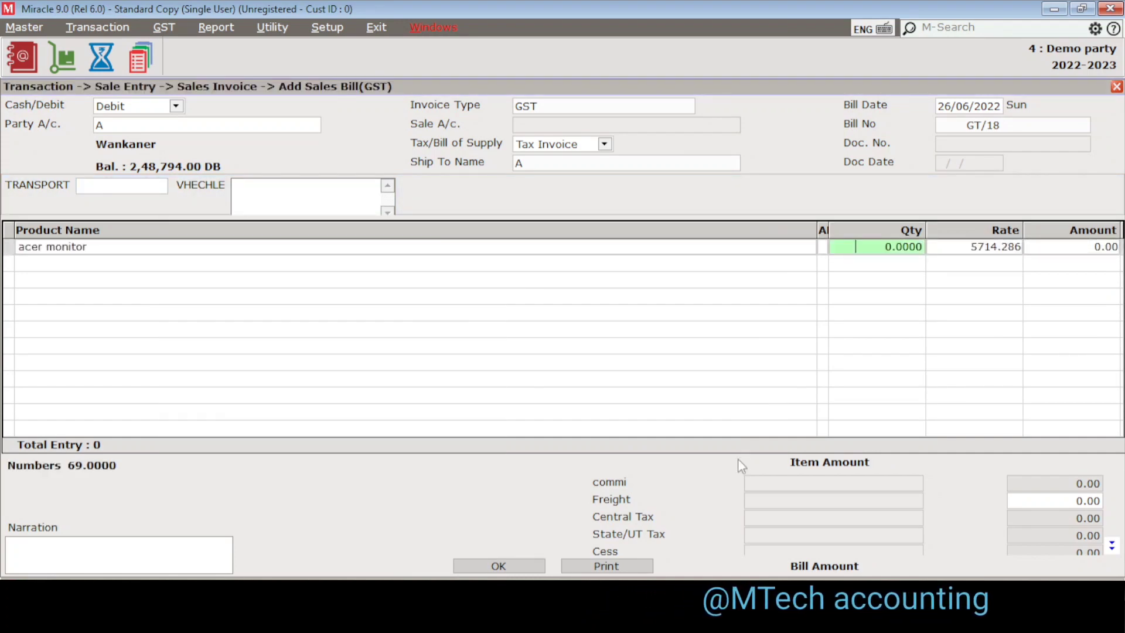
text(4)
key(Return)
key(Return)
key(Return)
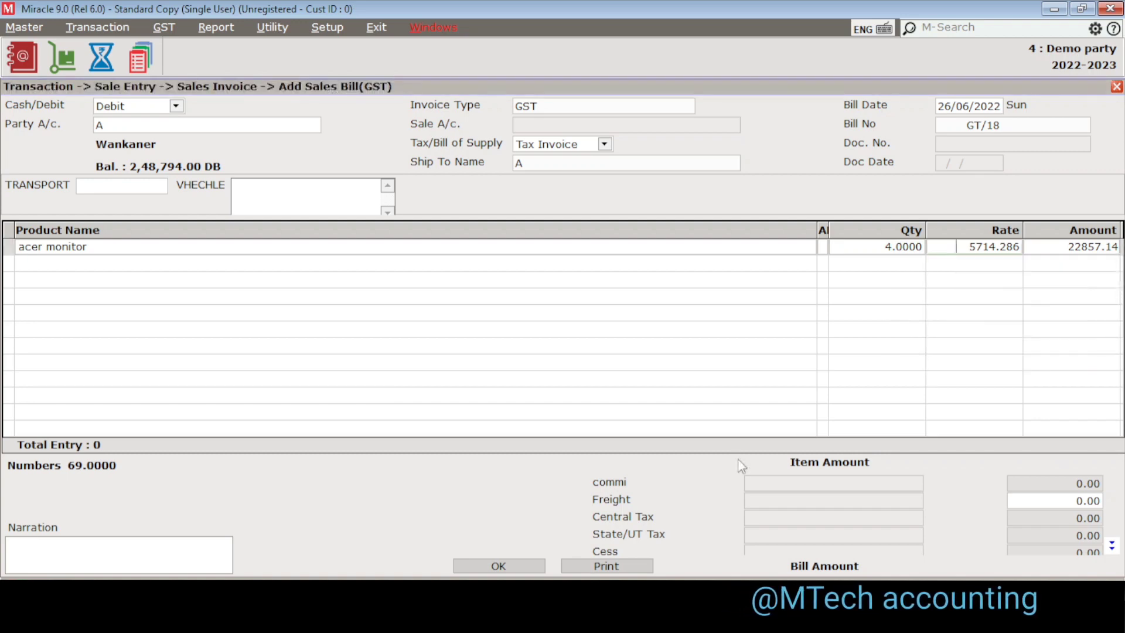
key(Return)
key(Return)
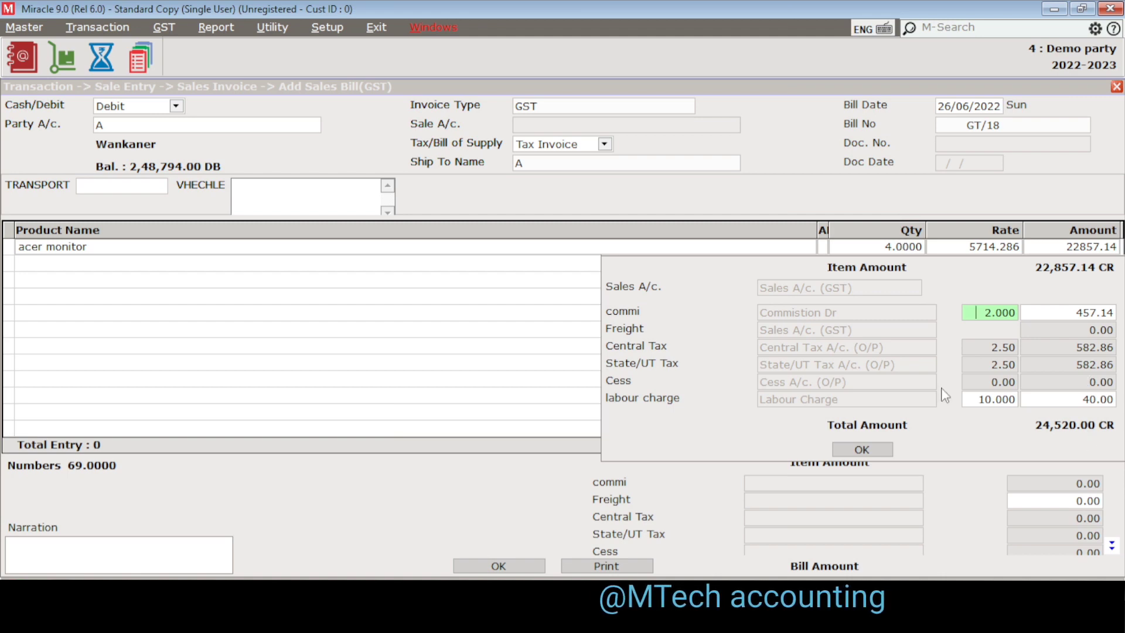
Accept the acer monitor line's default itemwise expenses, including commi and labour charge
key(Return)
key(Return)
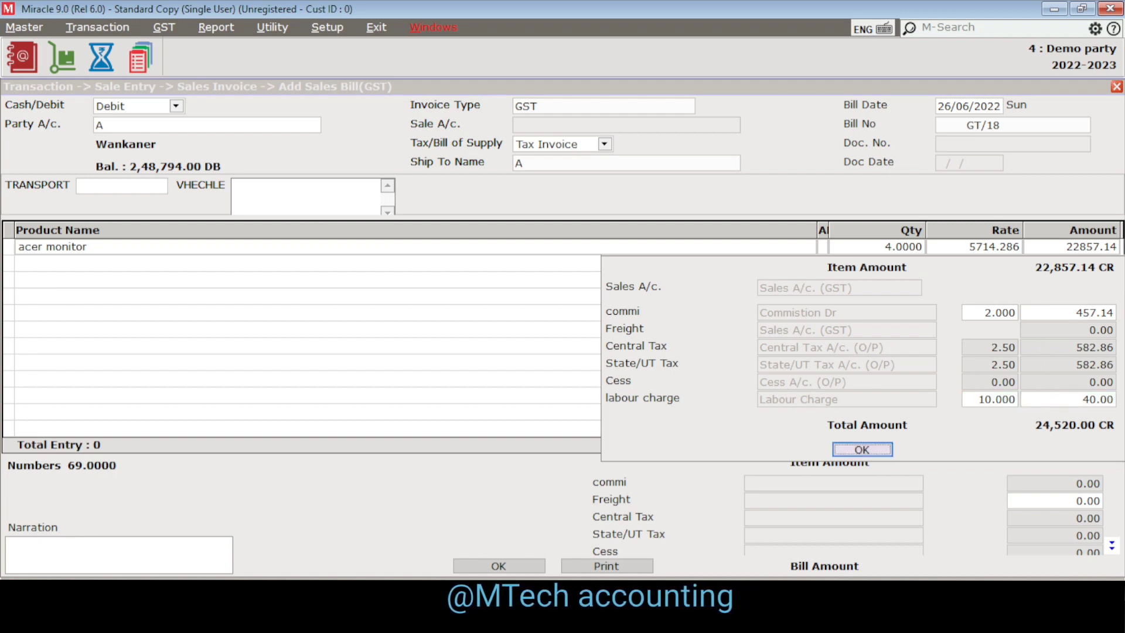
key(Return)
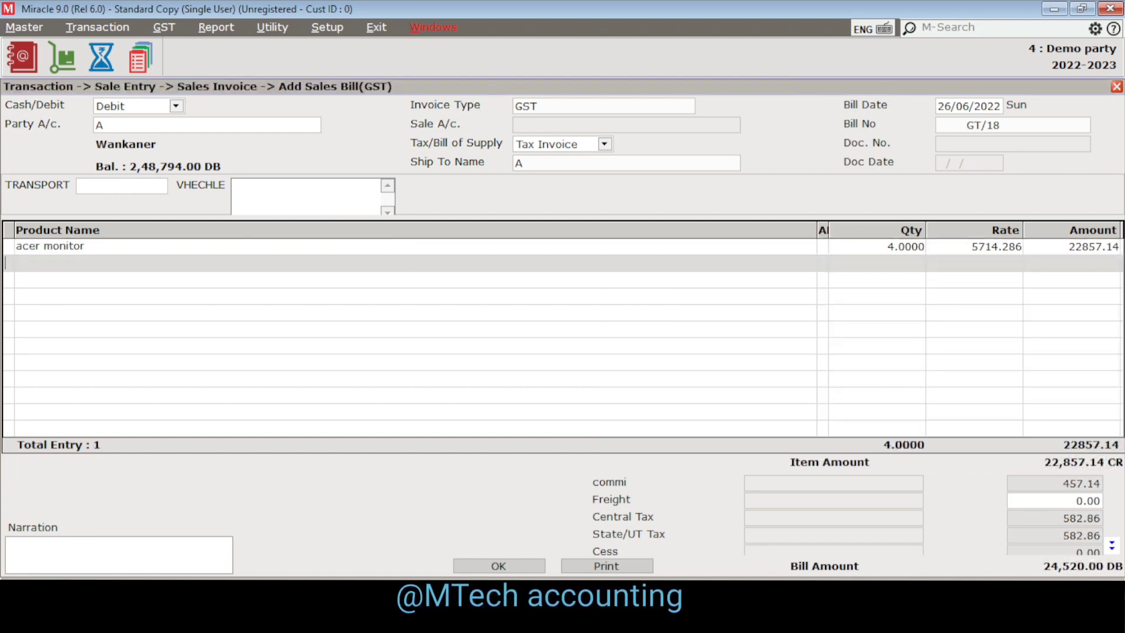
Save the sales bill without further items, then close the new bill form and the voucher list
key(Return)
key(Return)
key(Return)
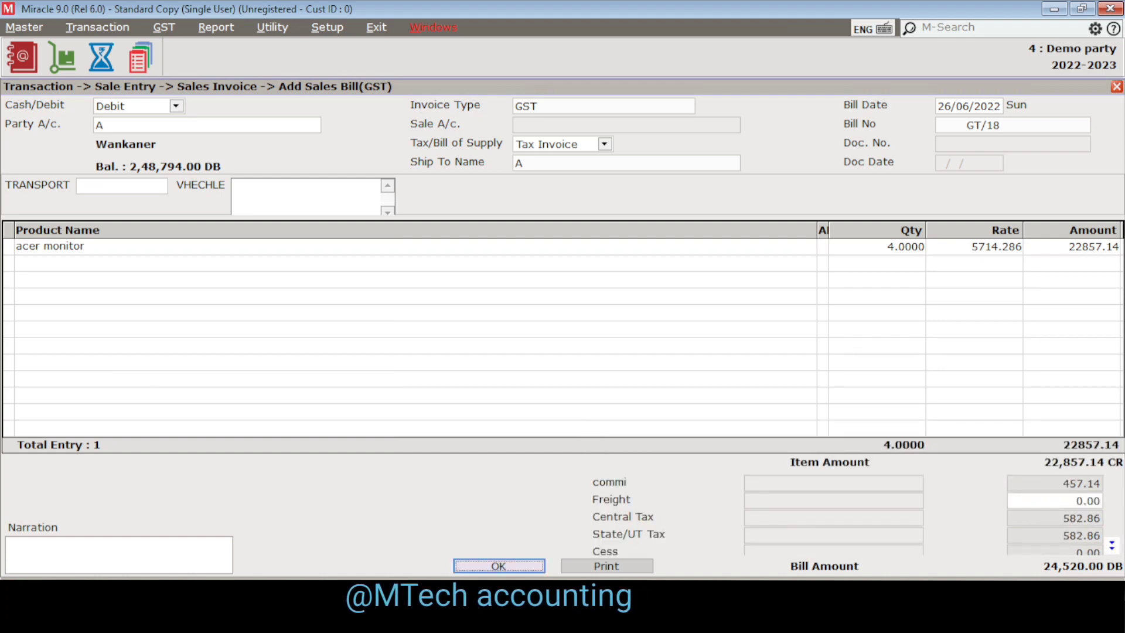
key(Return)
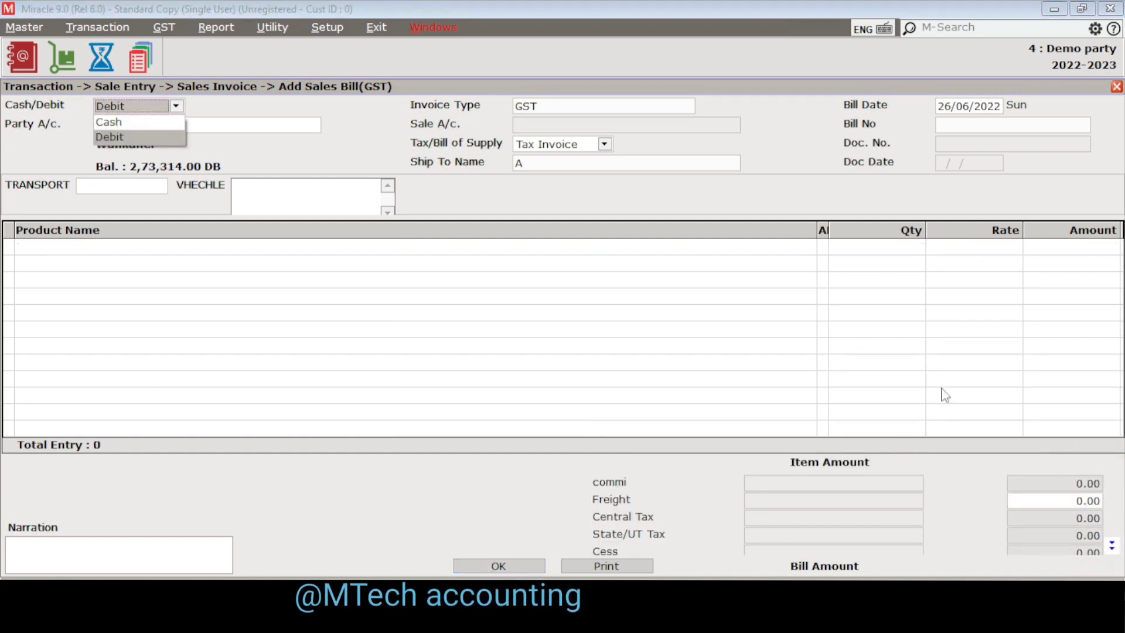
key(Escape)
key(Escape)
key(Return)
key(Escape)
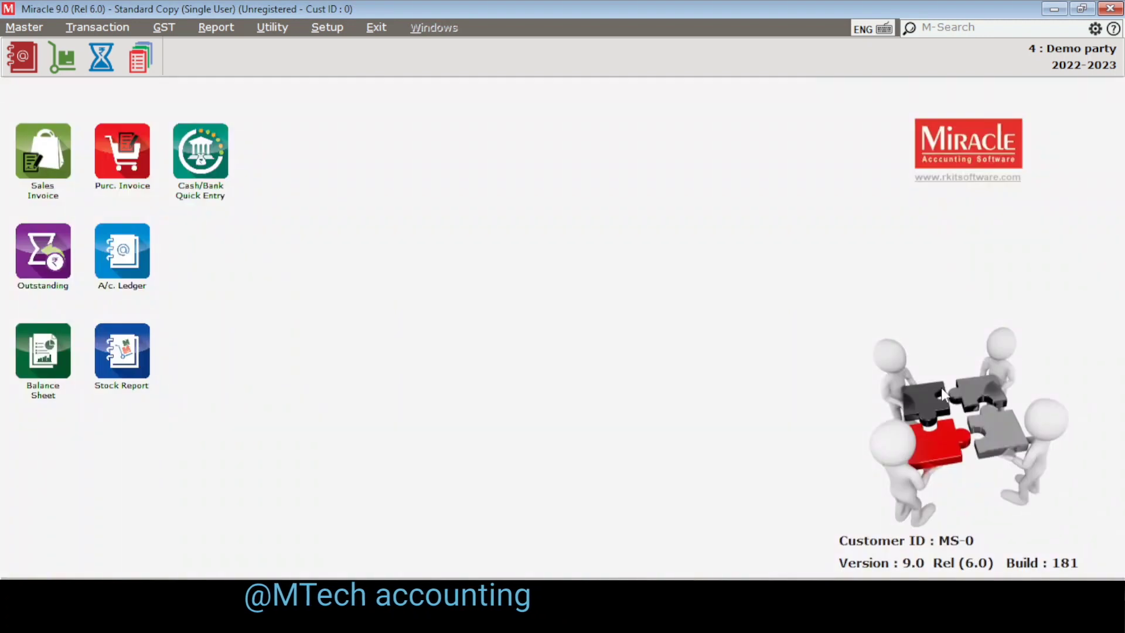
Reopen the Itemwise Expense master
key(alt+m)
key(Down)
key(Down)
key(Down)
key(Down)
key(Down)
key(Down)
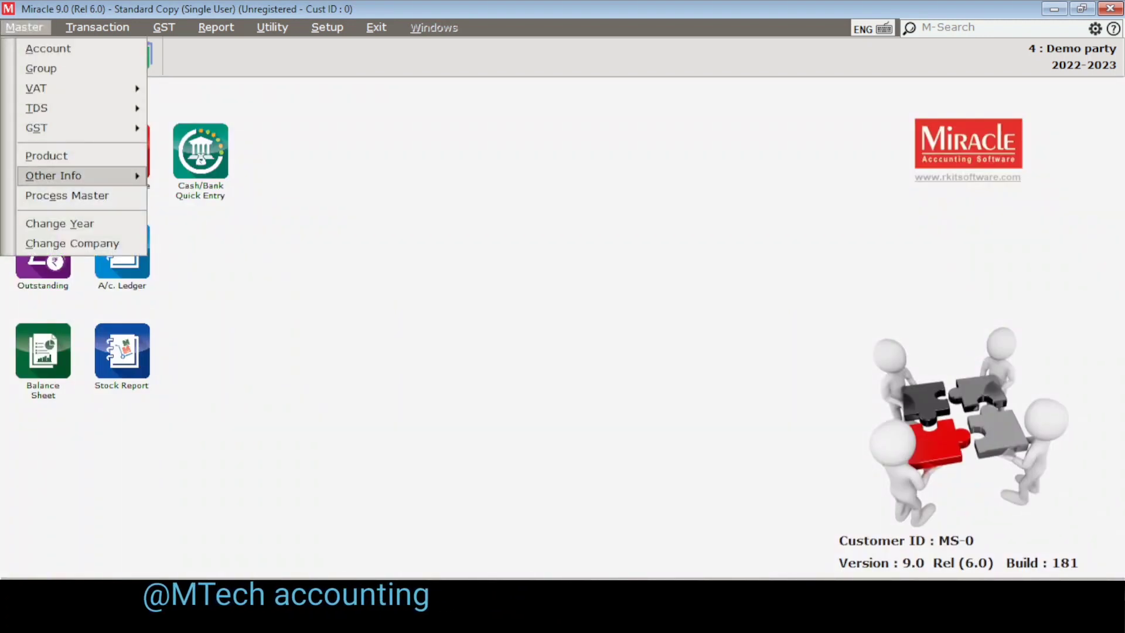
key(Right)
key(Down)
key(Return)
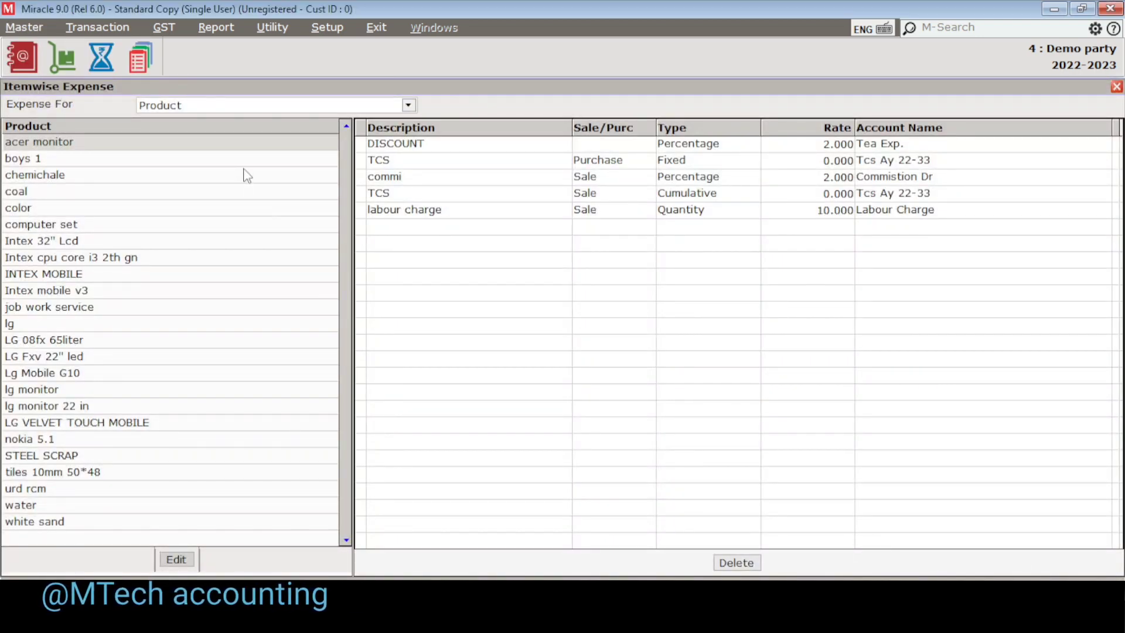
Try the Group option for the itemwise expenses, then display them by Category
click(252, 109)
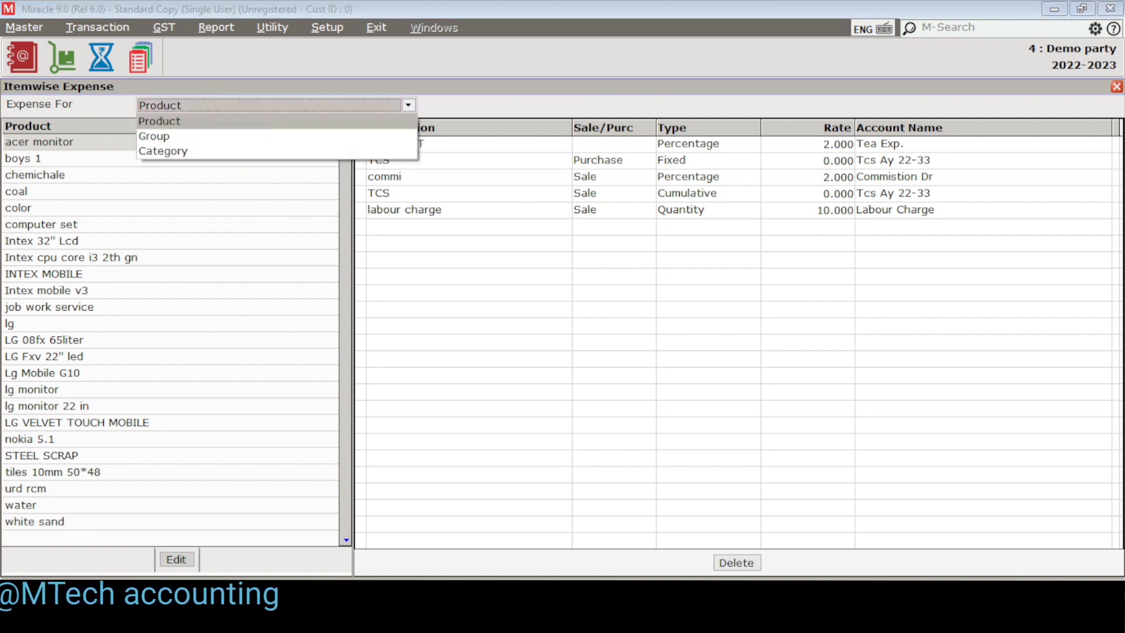
click(242, 138)
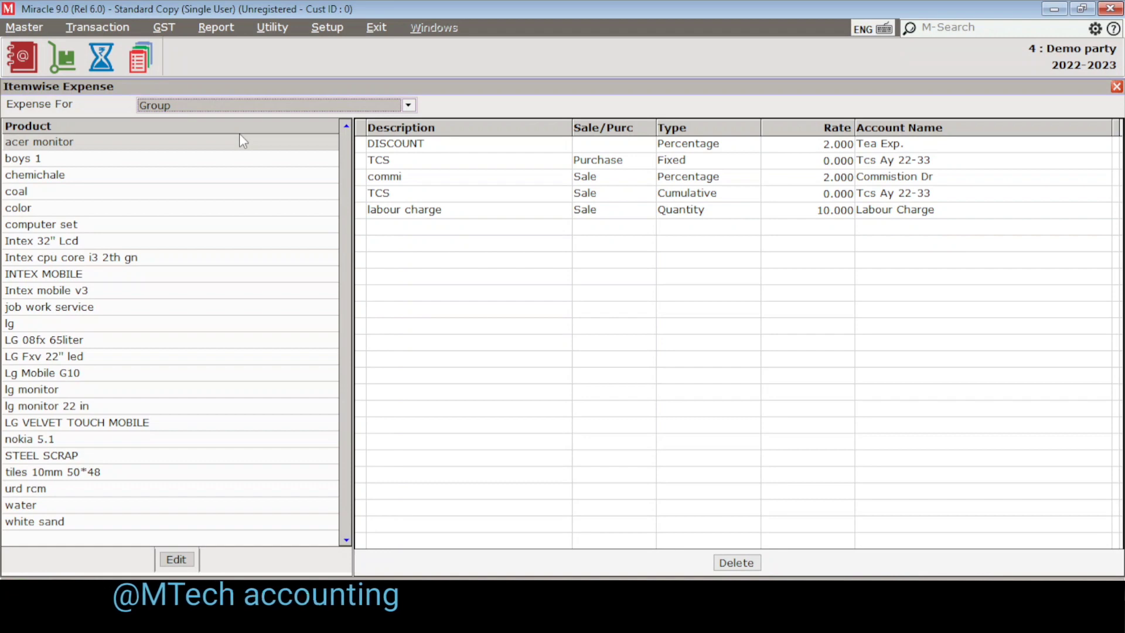
key(Down)
key(Up)
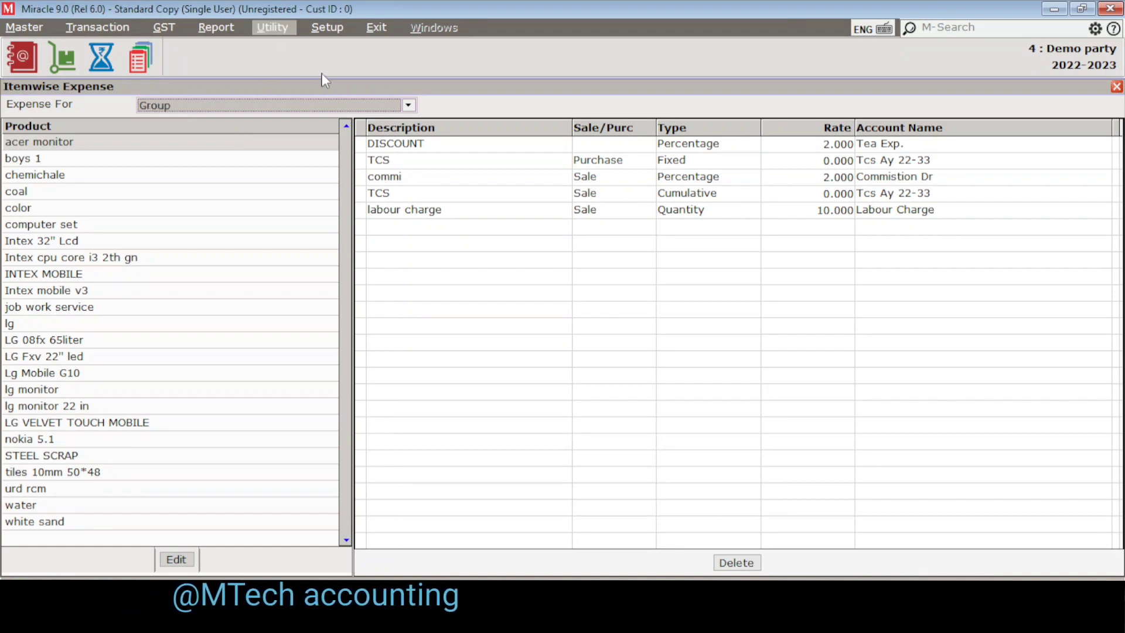
click(340, 104)
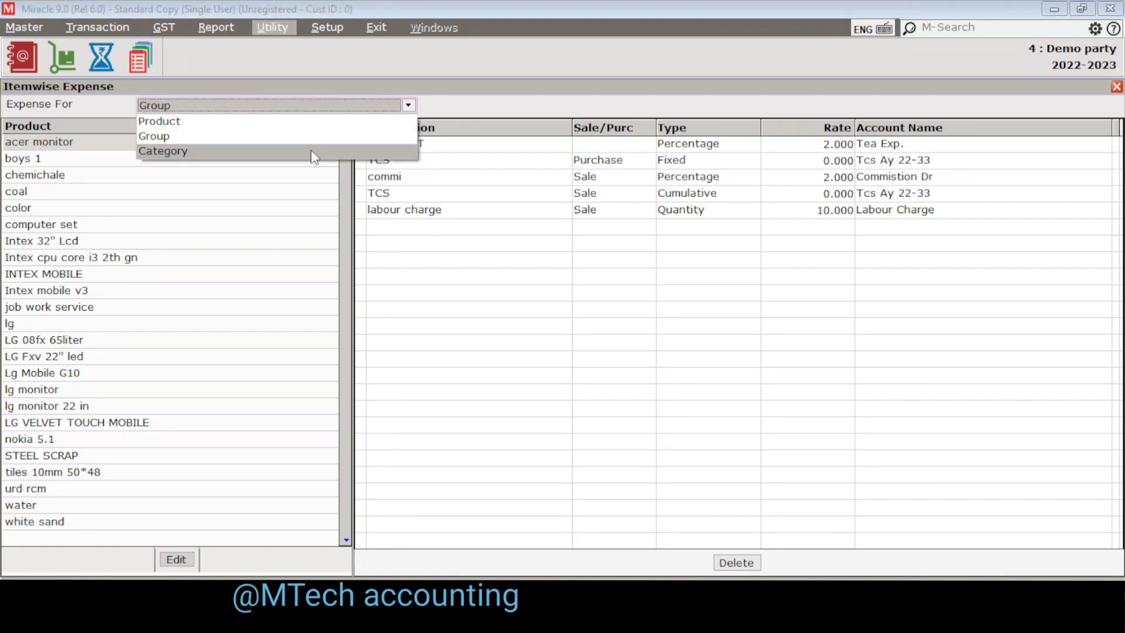
click(314, 152)
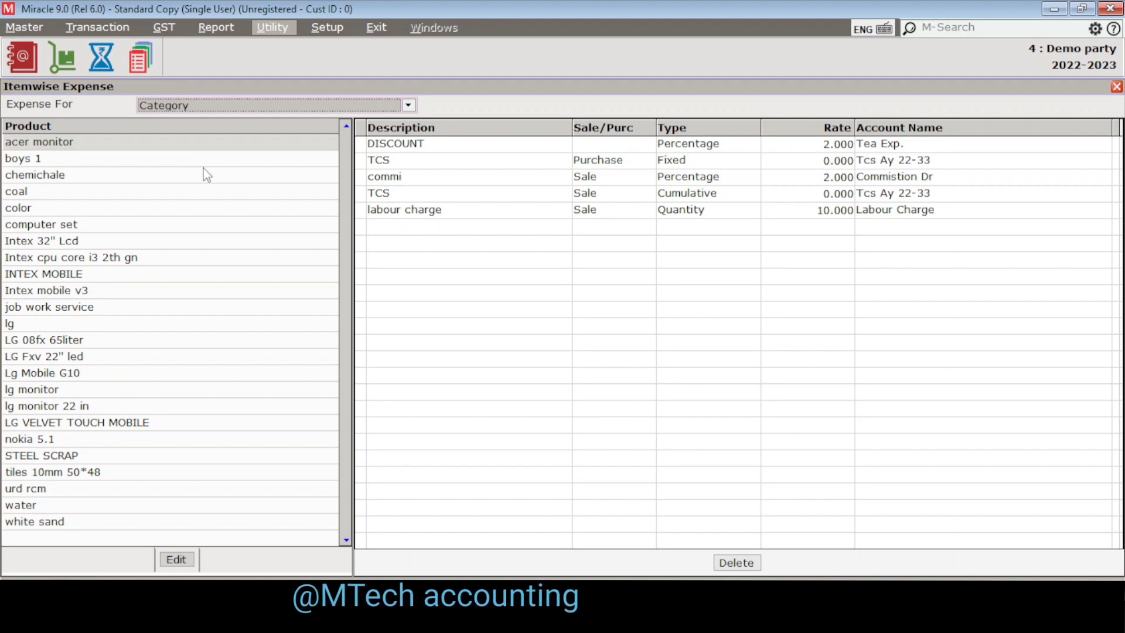
click(165, 161)
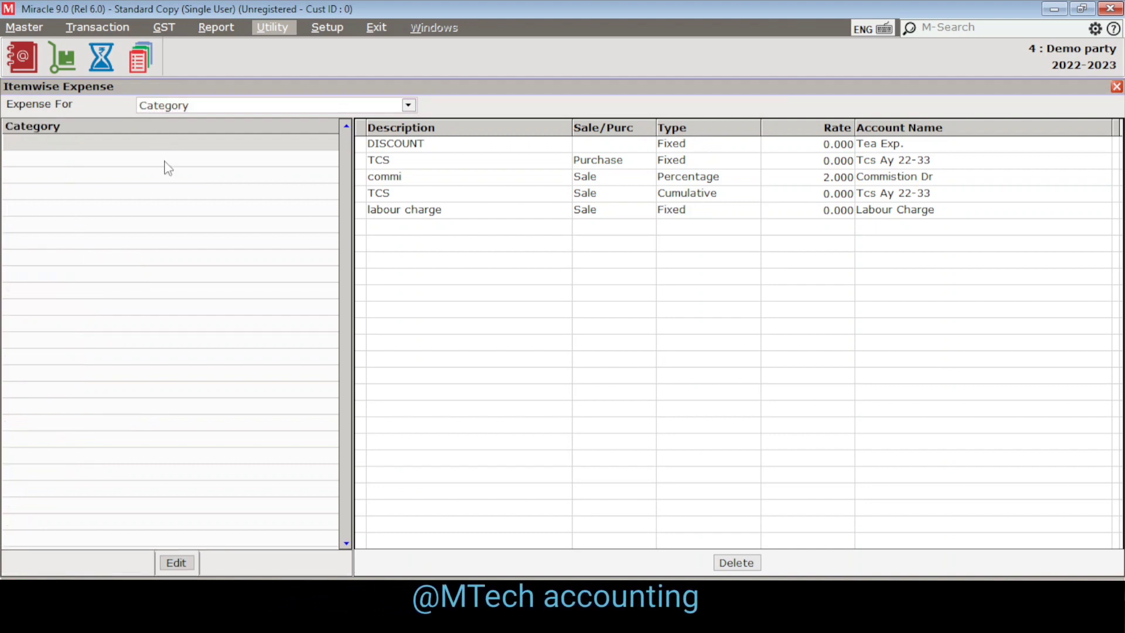
Display the itemwise expenses by Group and close the master
click(279, 105)
click(259, 144)
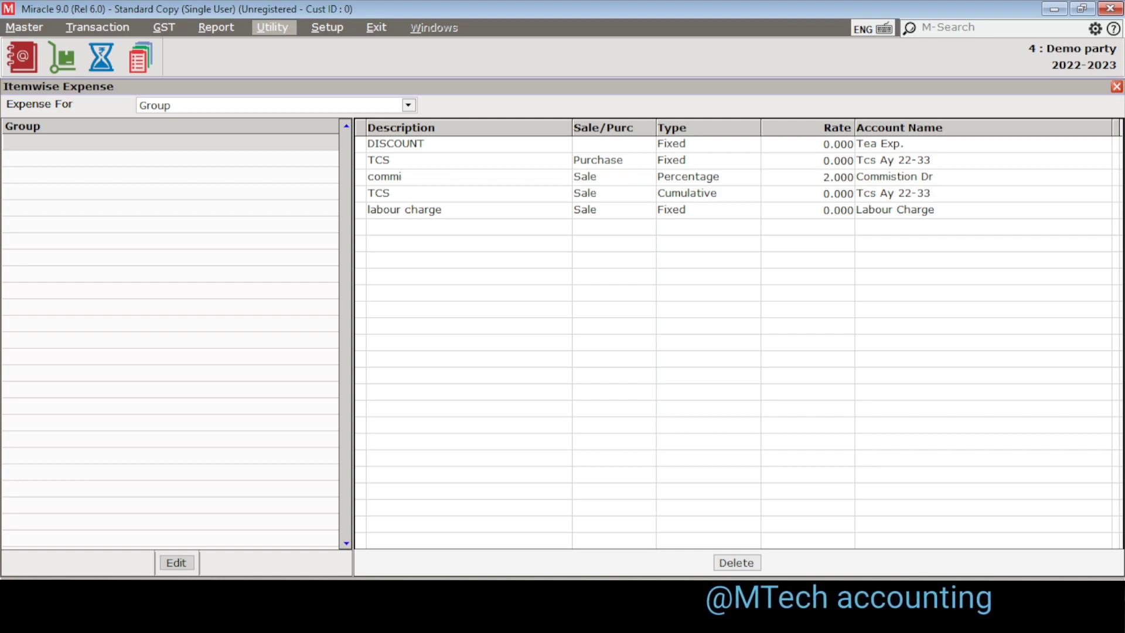
key(Escape)
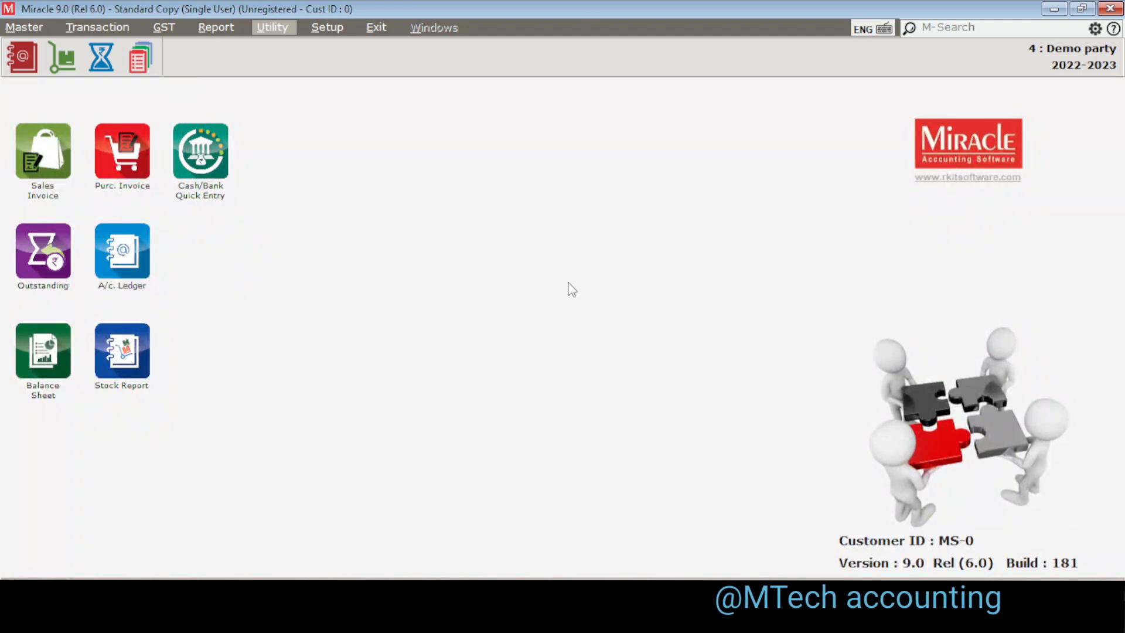